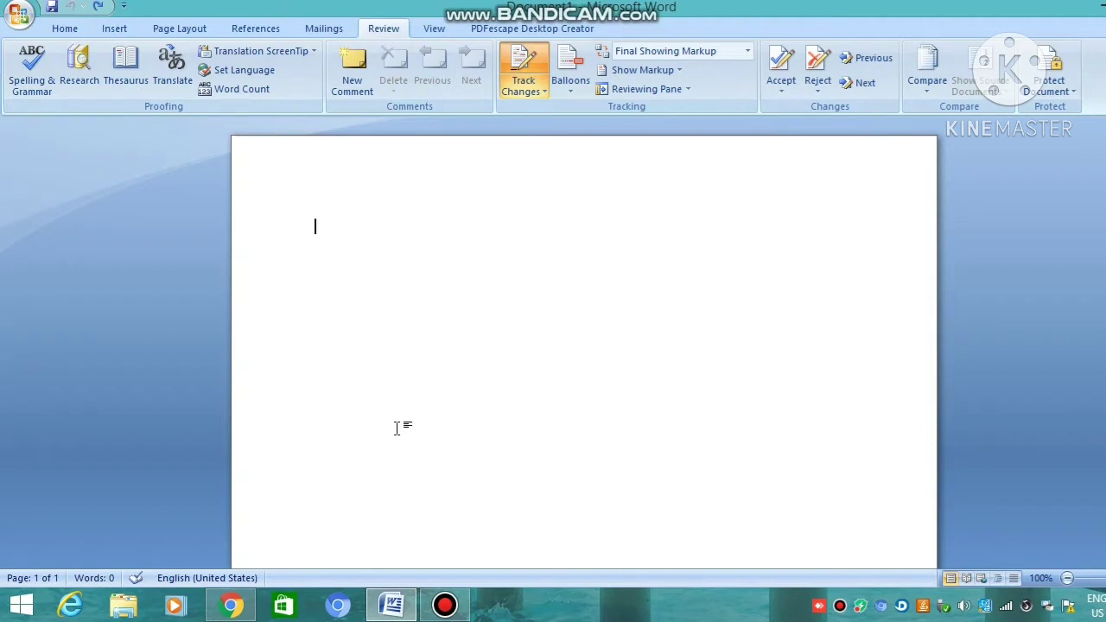
# Remove the stray tracked character and turn change tracking off.
pyautogui.write('a')
pyautogui.press('BackSpace')
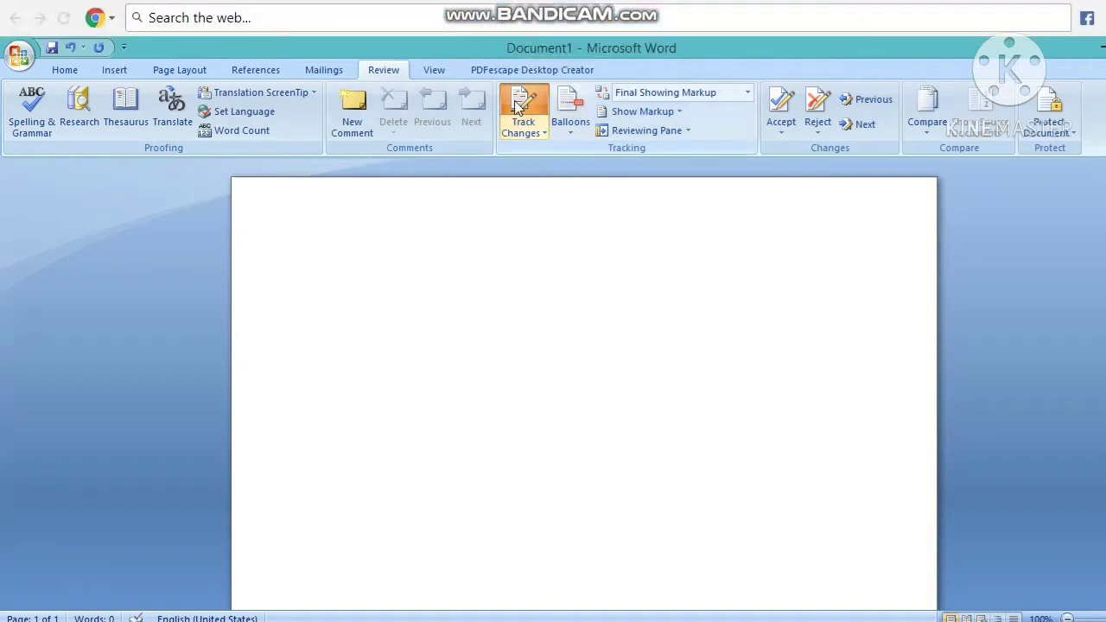
pyautogui.click(517, 104)
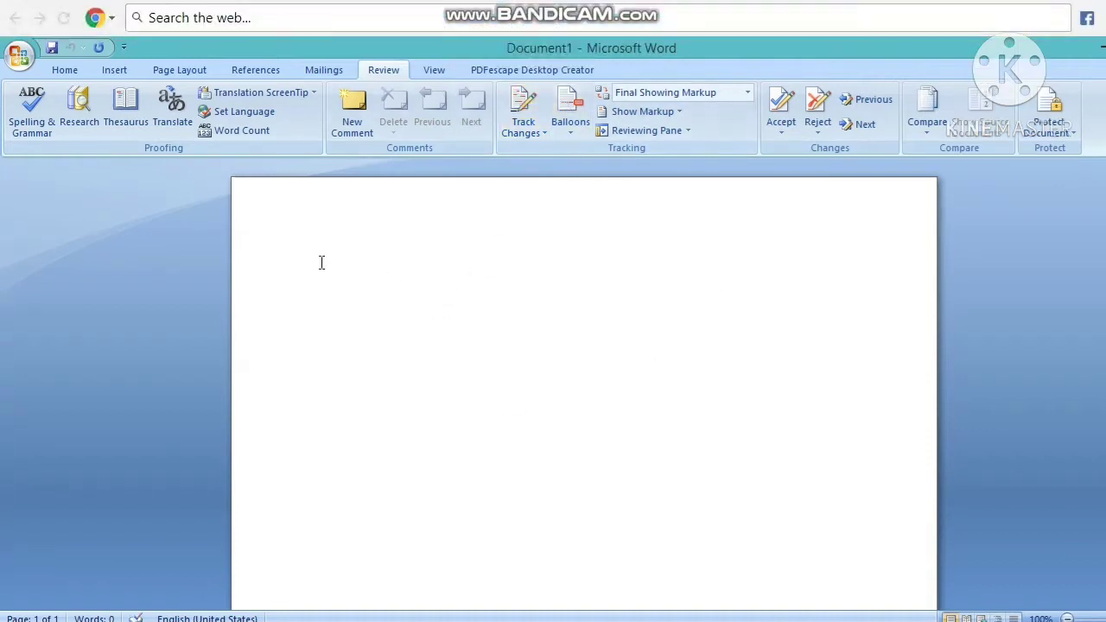
# Type the heading 'WHAT IS TRACK CHANGES' at the top of the document.
pyautogui.write('w')
pyautogui.press('BackSpace')
pyautogui.write('WHAt')
pyautogui.press('BackSpace')
pyautogui.press('BackSpace')
pyautogui.write('AT IS TRACK VHANG')
pyautogui.press('BackSpace')
pyautogui.press('BackSpace')
pyautogui.press('BackSpace')
pyautogui.press('BackSpace')
pyautogui.press('BackSpace')
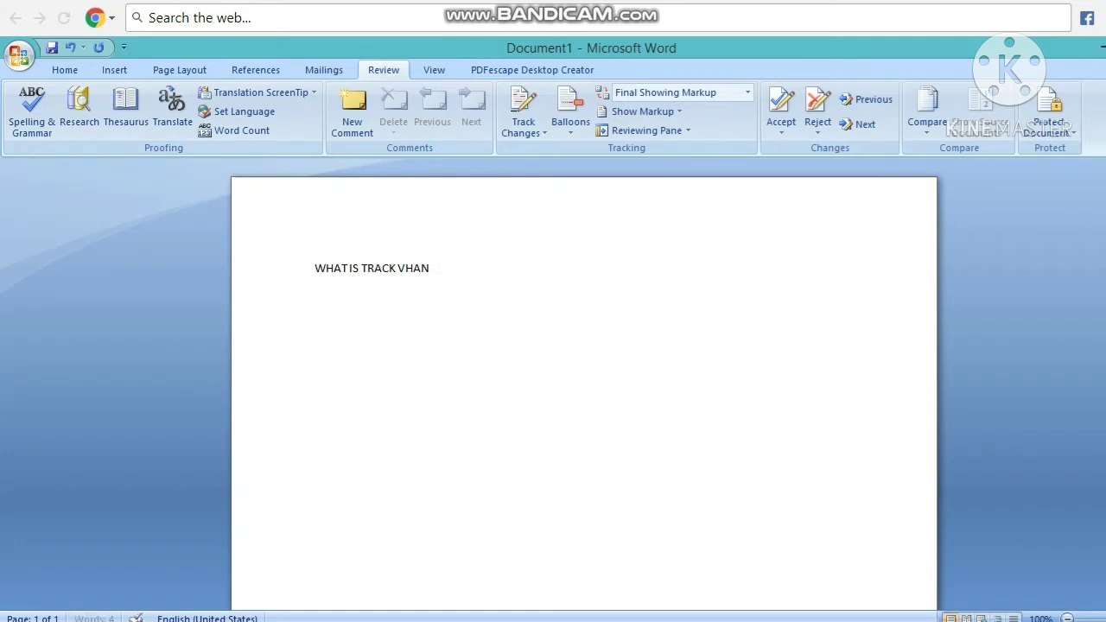
pyautogui.write('CHANGES')
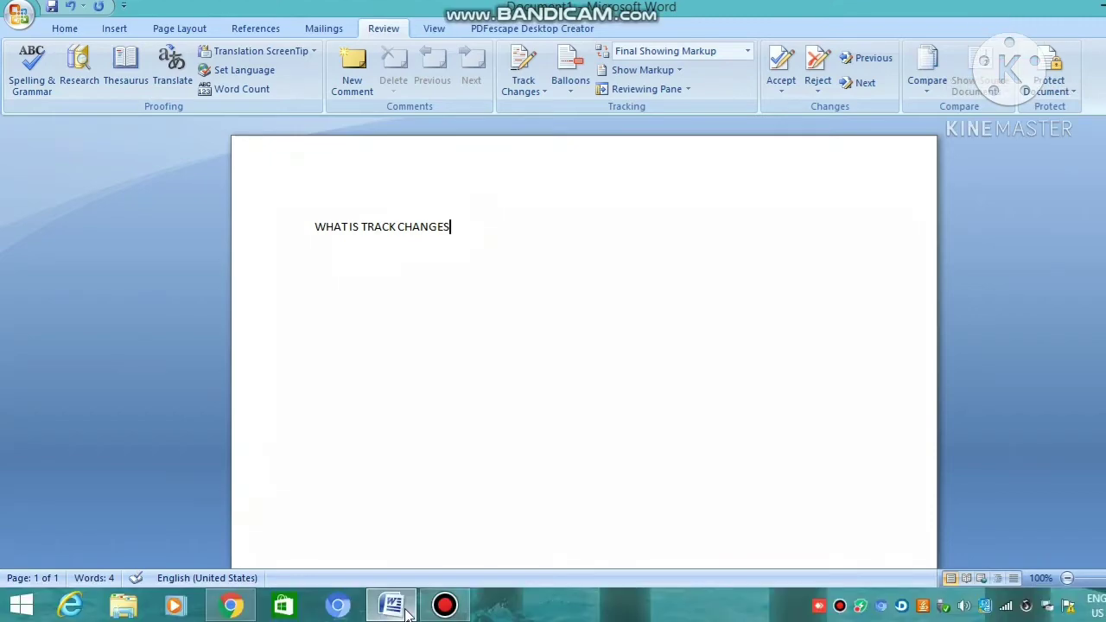
# Copy the Google Docs tracked-edits snippet from the Chrome search results and return to Word.
pyautogui.moveTo(240, 611)
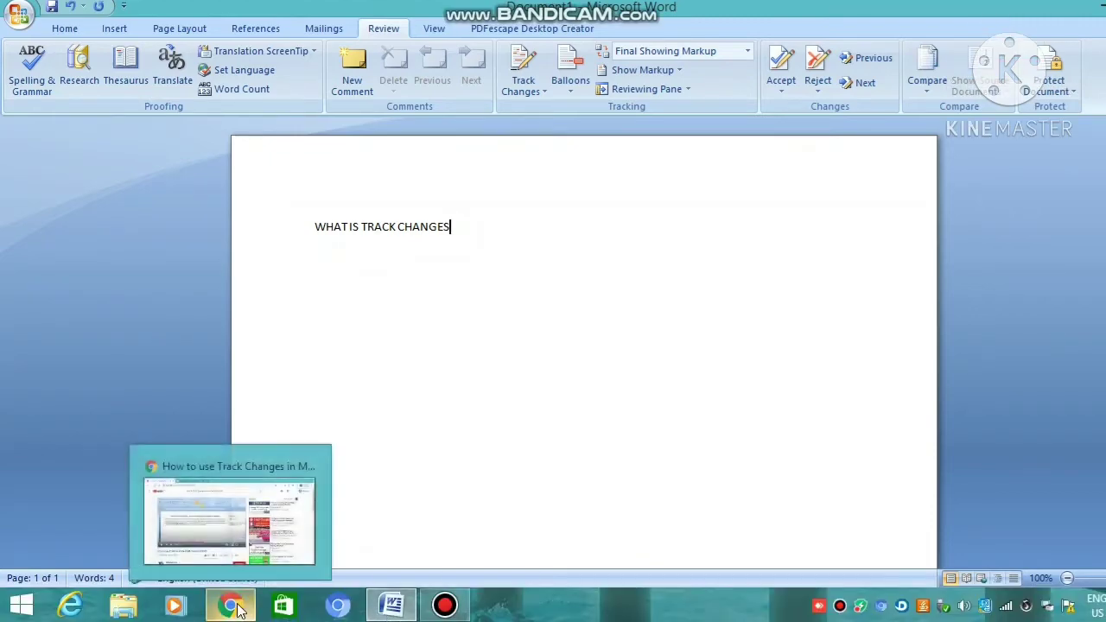
pyautogui.click(239, 526)
pyautogui.click(317, 50)
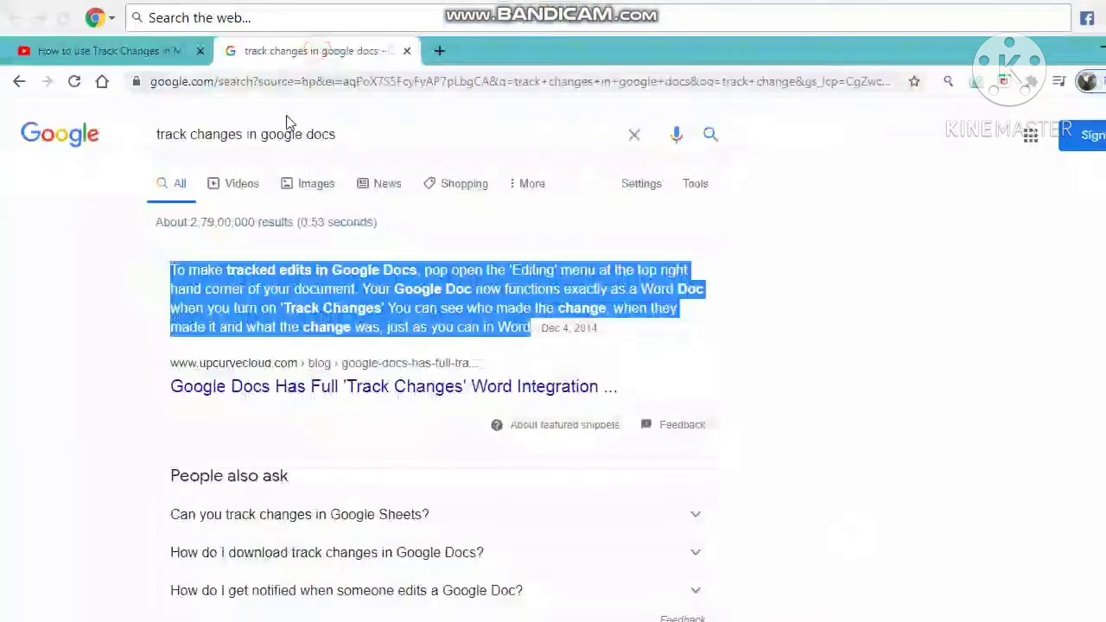
pyautogui.rightClick(293, 287)
pyautogui.click(321, 299)
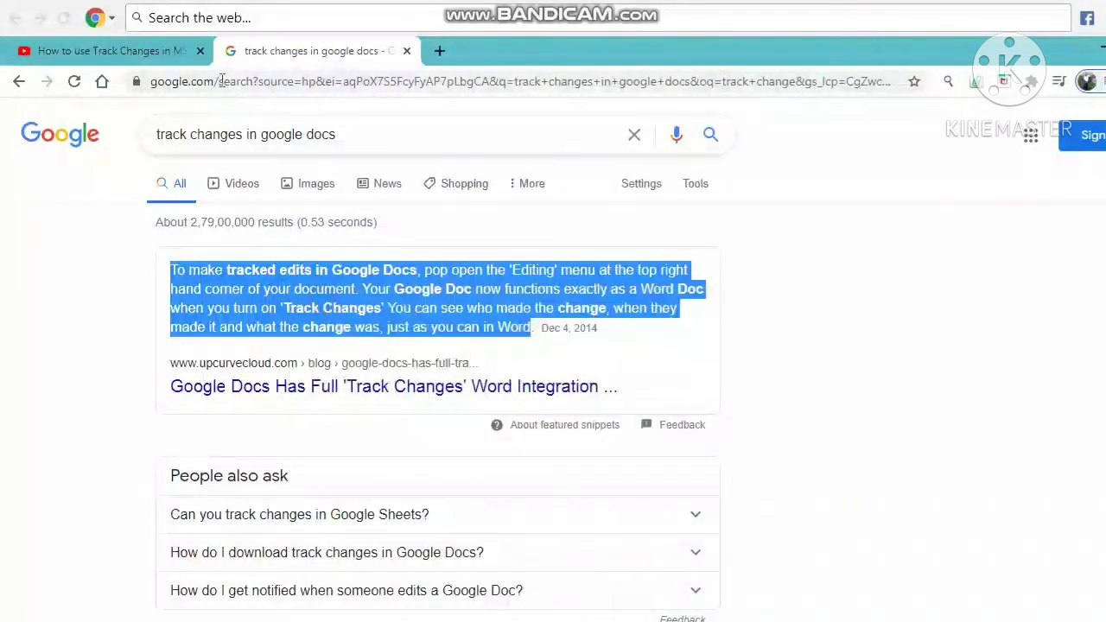
pyautogui.click(1103, 50)
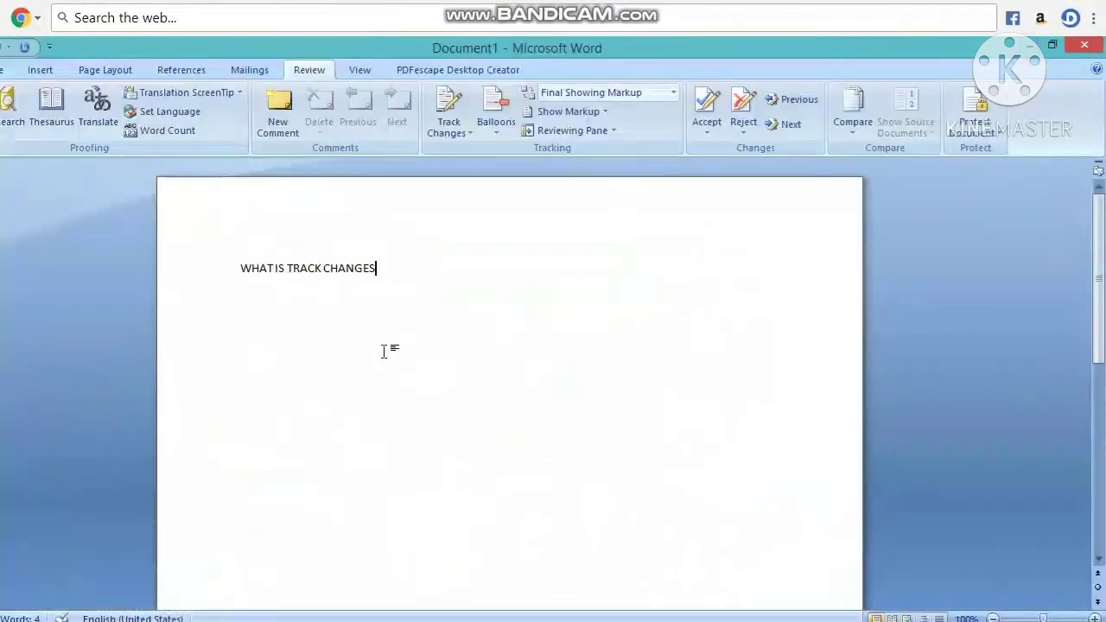
# Paste the Google Docs snippet on a new line below the heading and switch Track Changes on.
pyautogui.press('Return')
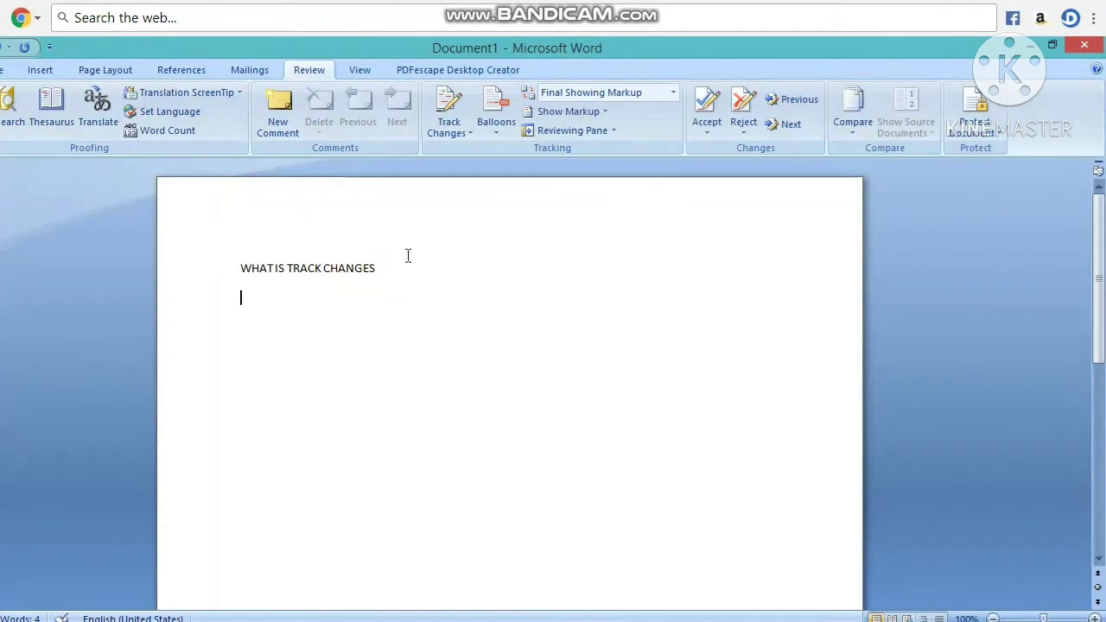
pyautogui.hotkey('ctrl', 'v')
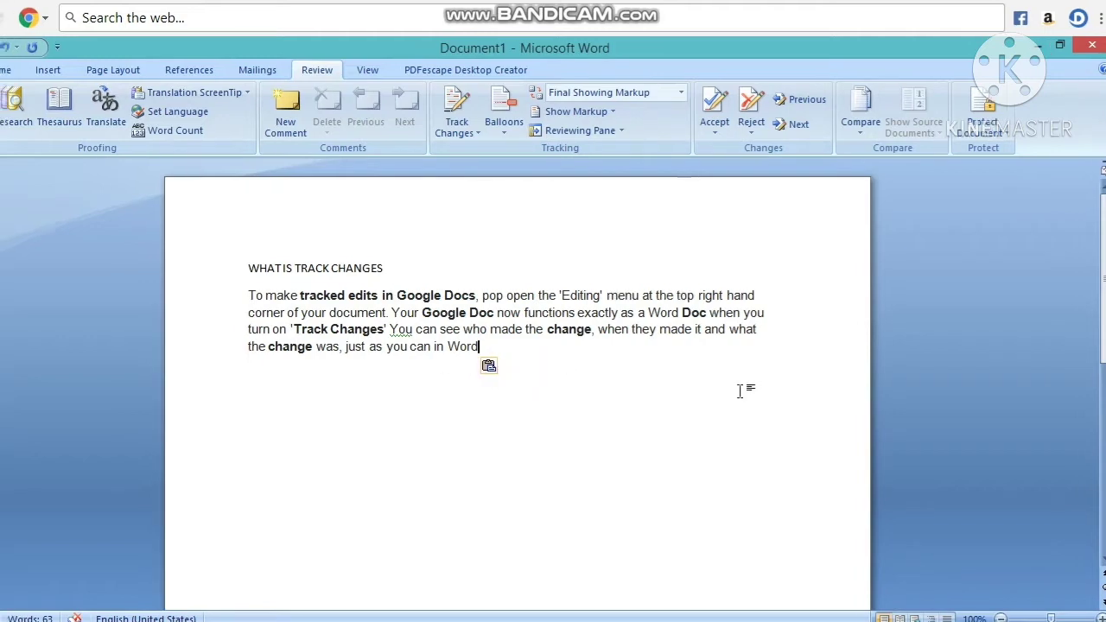
pyautogui.click(459, 110)
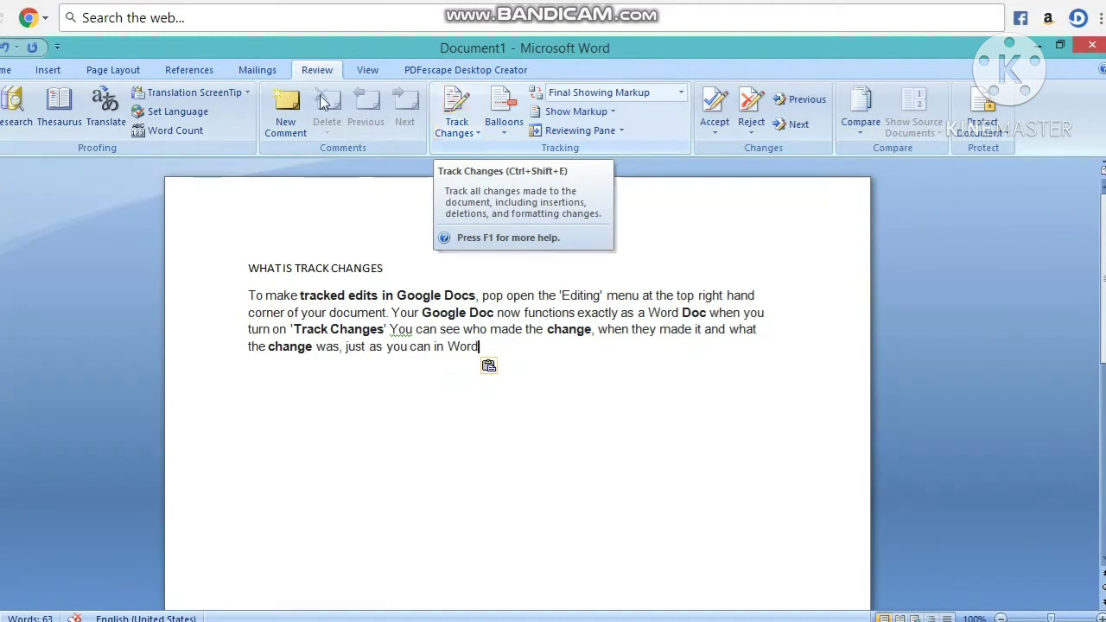
pyautogui.click(69, 69)
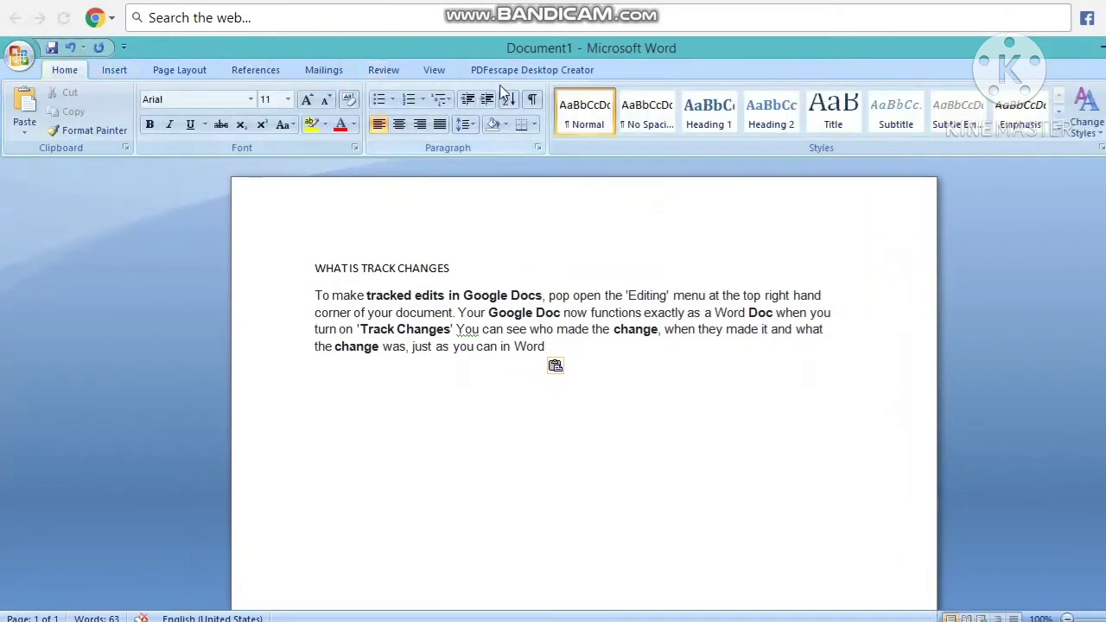
pyautogui.click(382, 71)
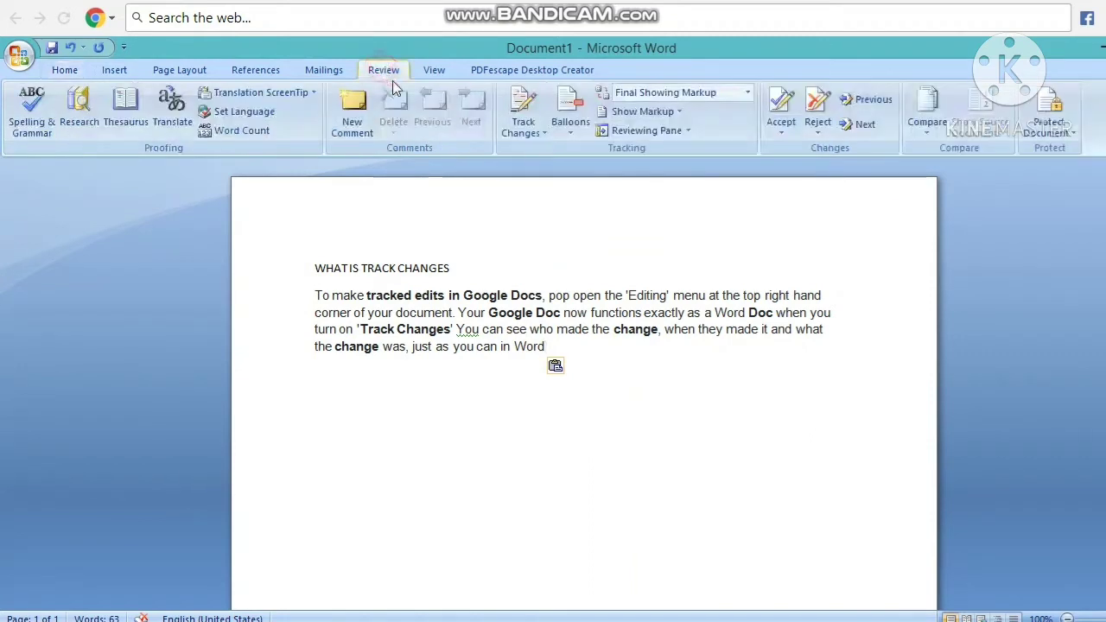
pyautogui.click(521, 102)
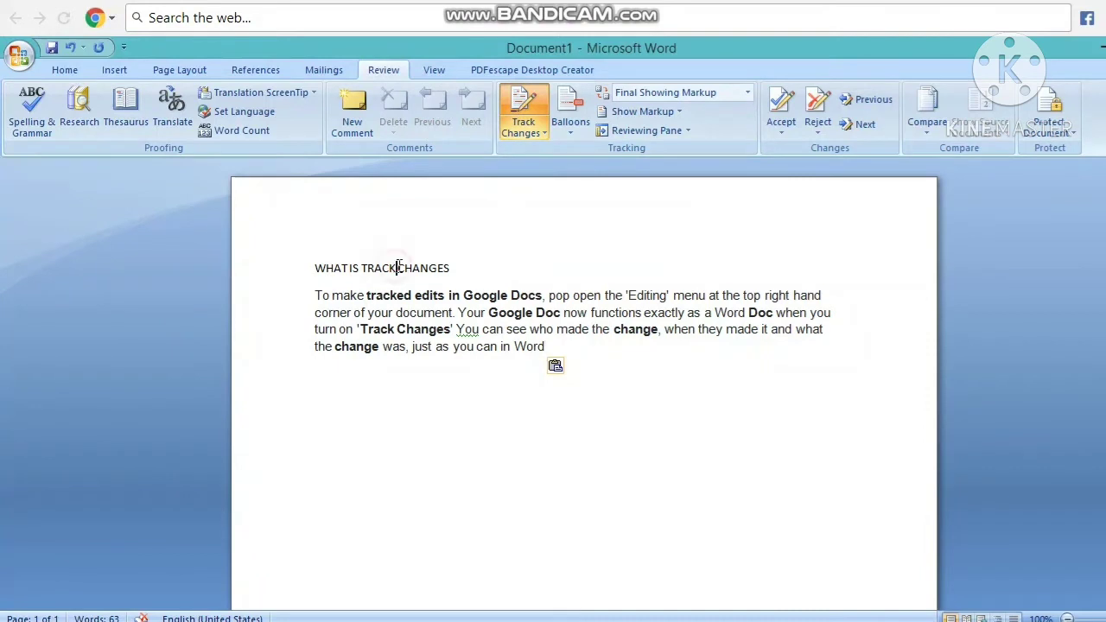
# Delete TRACK, edits, Changes and you as tracked deletions, then move to the next change.
pyautogui.press('BackSpace')
pyautogui.press('BackSpace')
pyautogui.press('BackSpace')
pyautogui.press('BackSpace')
pyautogui.press('BackSpace')
pyautogui.press('BackSpace')
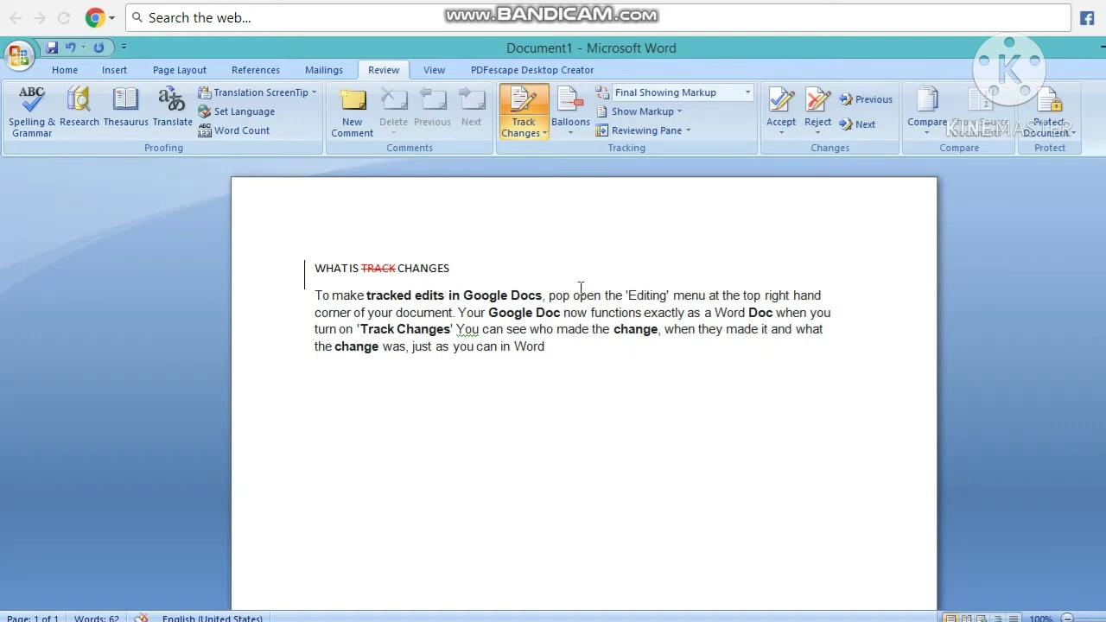
pyautogui.hotkey('ctrl', 'BackSpace')
pyautogui.click(451, 332)
pyautogui.press('BackSpace')
pyautogui.press('BackSpace')
pyautogui.press('BackSpace')
pyautogui.press('BackSpace')
pyautogui.press('BackSpace')
pyautogui.press('BackSpace')
pyautogui.press('BackSpace')
pyautogui.click(474, 346)
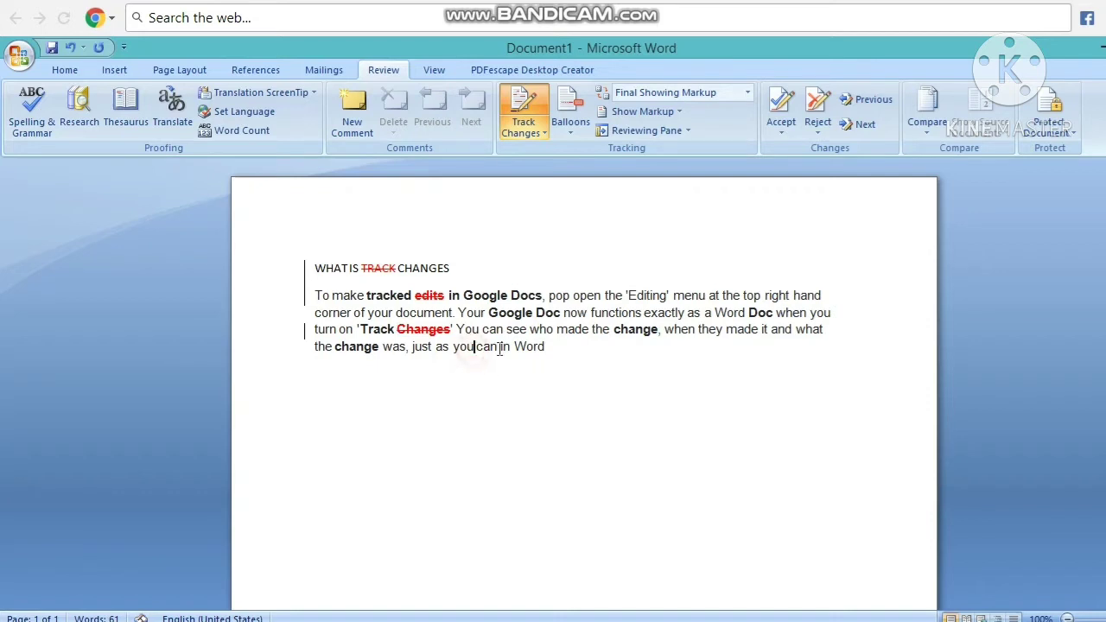
pyautogui.press('BackSpace')
pyautogui.press('BackSpace')
pyautogui.press('BackSpace')
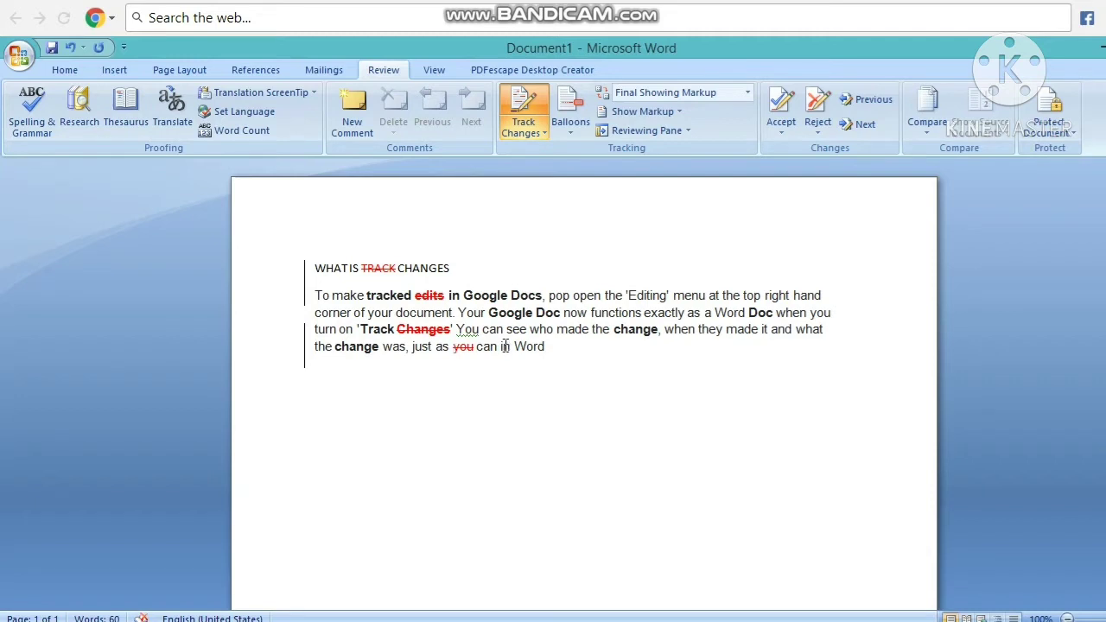
pyautogui.click(782, 119)
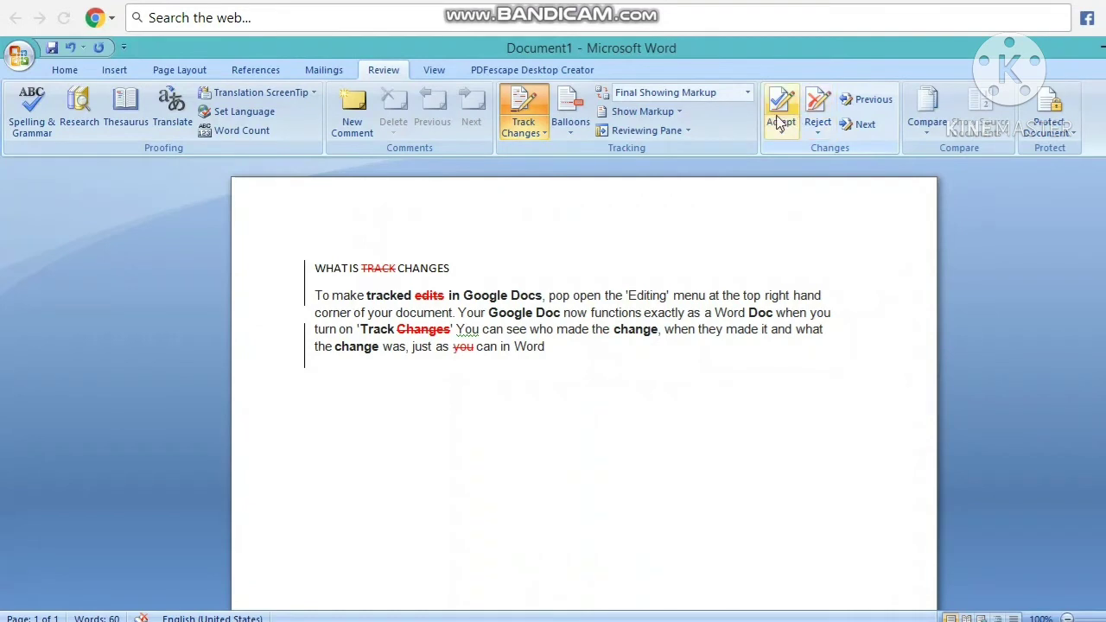
# Set Balloons to Show Revisions in Balloons so each deletion appears in the margin.
pyautogui.click(571, 126)
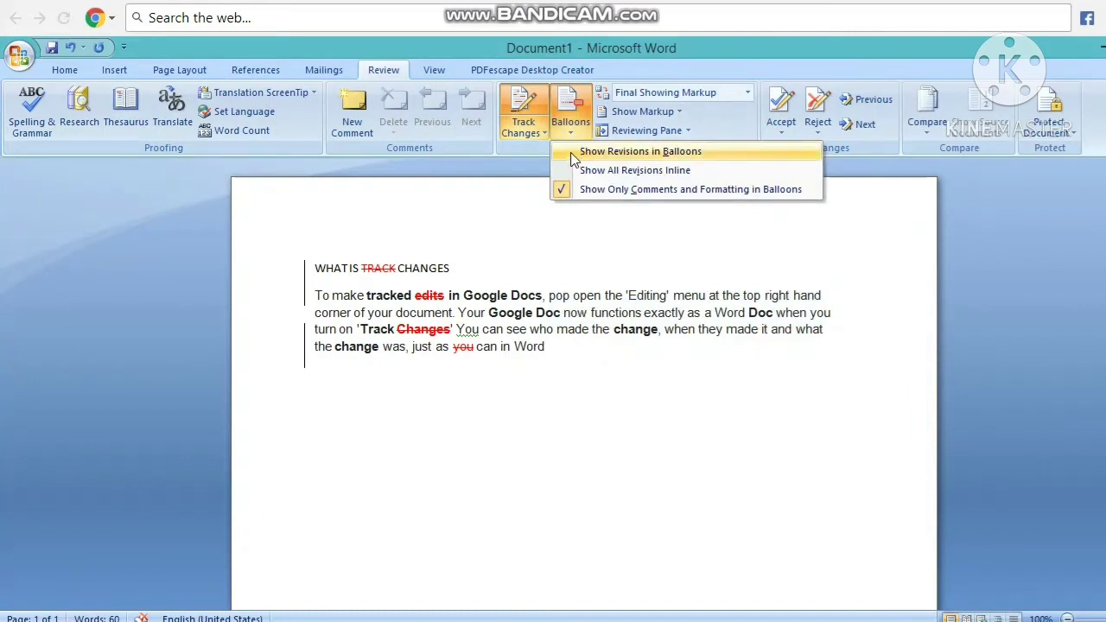
pyautogui.click(572, 158)
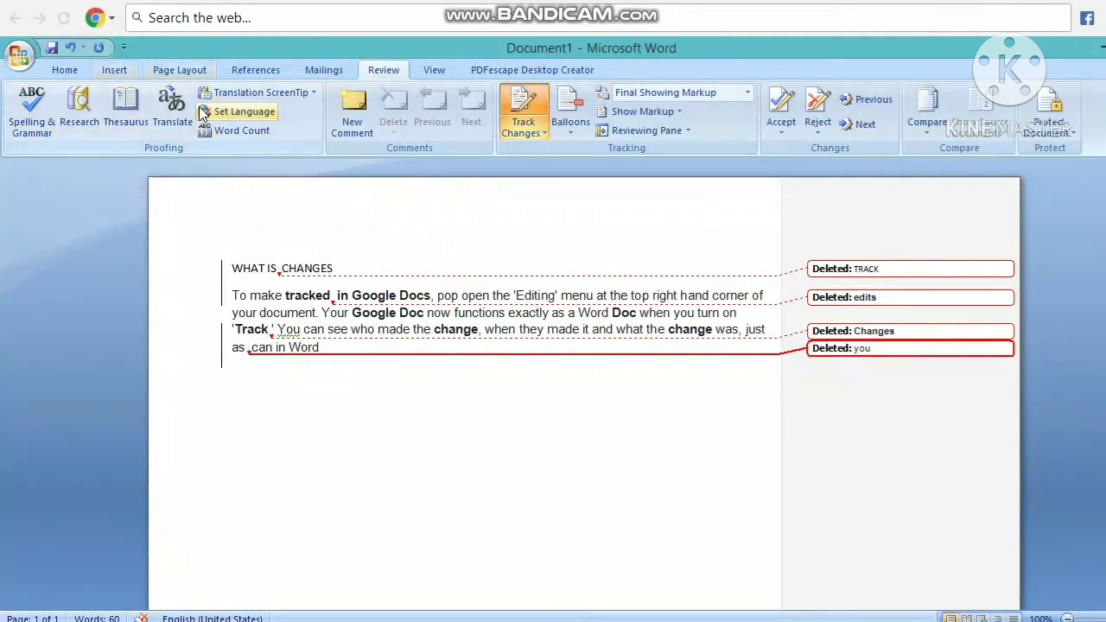
pyautogui.click(67, 71)
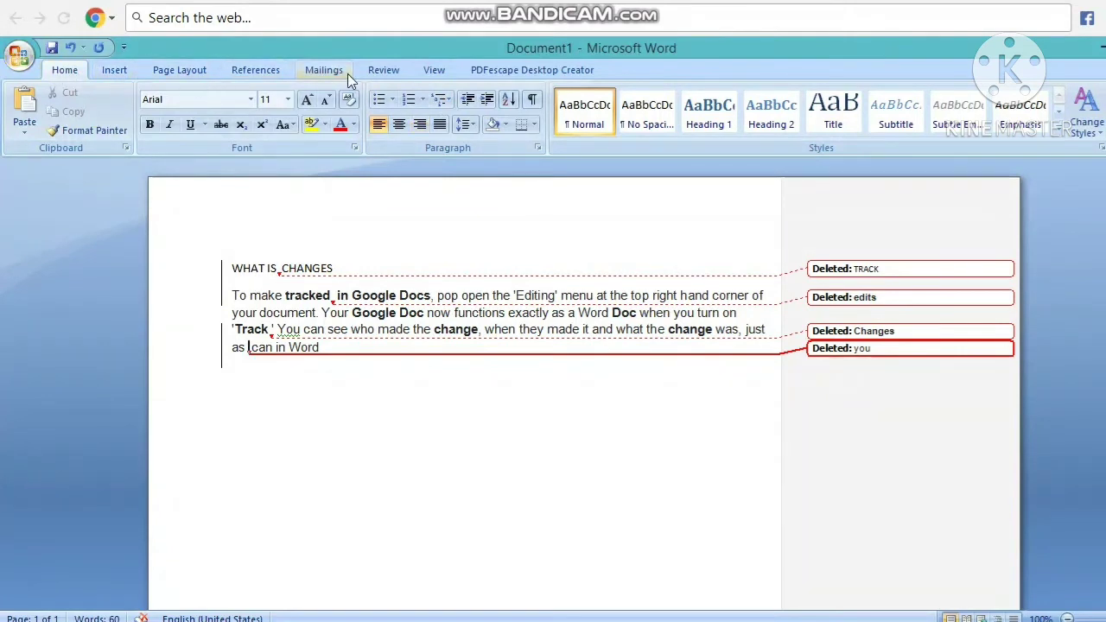
# Turn Track Changes off and undo the deletions and pasted paragraph, keeping only the heading.
pyautogui.click(387, 72)
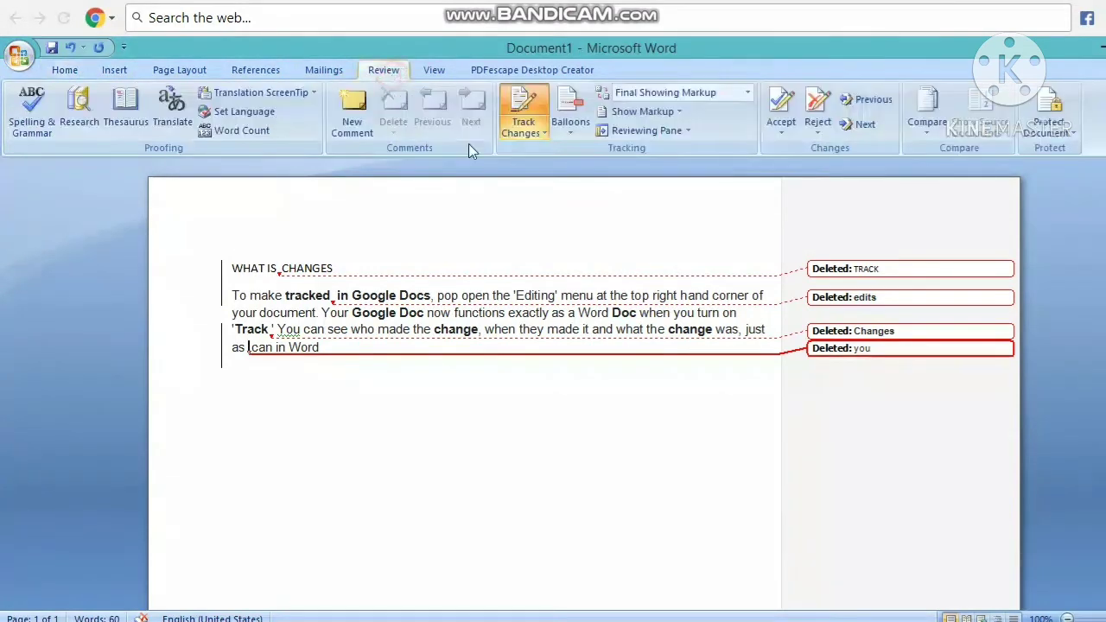
pyautogui.click(524, 110)
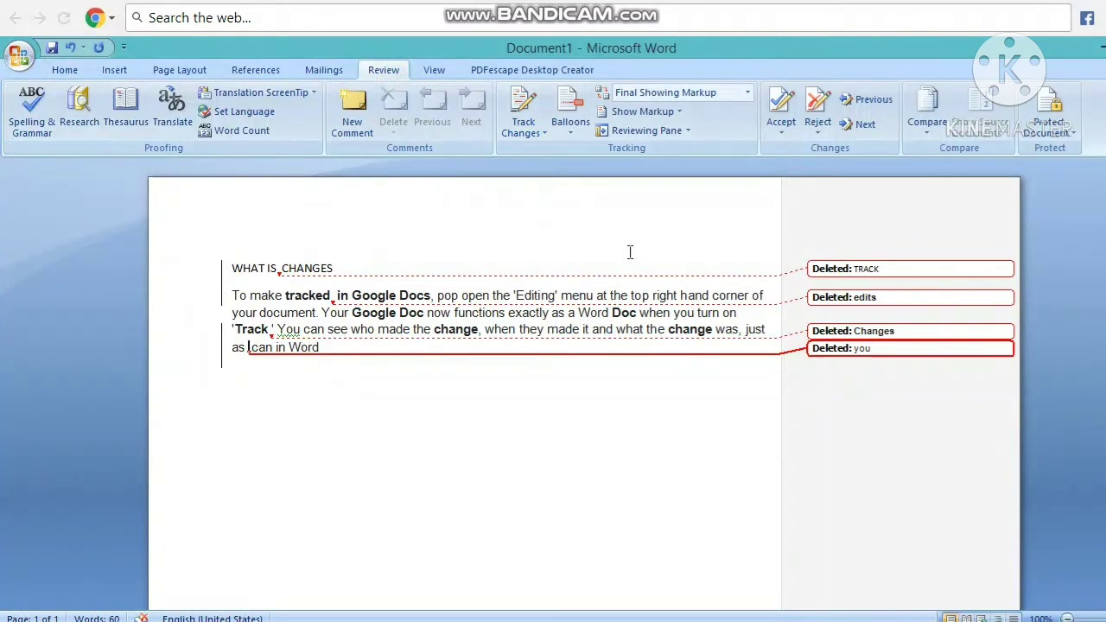
pyautogui.hotkey('ctrl', 'z')
pyautogui.hotkey('ctrl', 'z')
pyautogui.hotkey('ctrl', 'z')
pyautogui.hotkey('ctrl', 'z')
pyautogui.hotkey('ctrl', 'z')
pyautogui.hotkey('ctrl', 'z')
pyautogui.hotkey('ctrl', 'z')
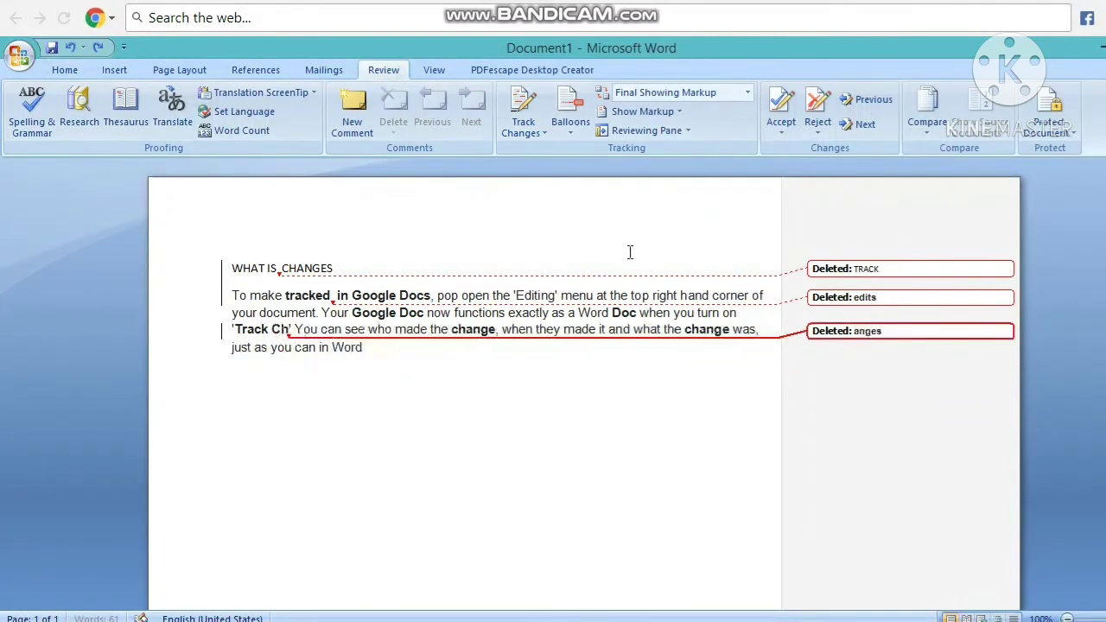
pyautogui.hotkey('ctrl', 'z')
pyautogui.hotkey('ctrl', 'z')
pyautogui.hotkey('ctrl', 'z')
pyautogui.hotkey('ctrl', 'z')
pyautogui.hotkey('ctrl', 'z')
pyautogui.hotkey('ctrl', 'z')
pyautogui.hotkey('ctrl', 'z')
pyautogui.hotkey('ctrl', 'z')
pyautogui.hotkey('ctrl', 'z')
pyautogui.hotkey('ctrl', 'z')
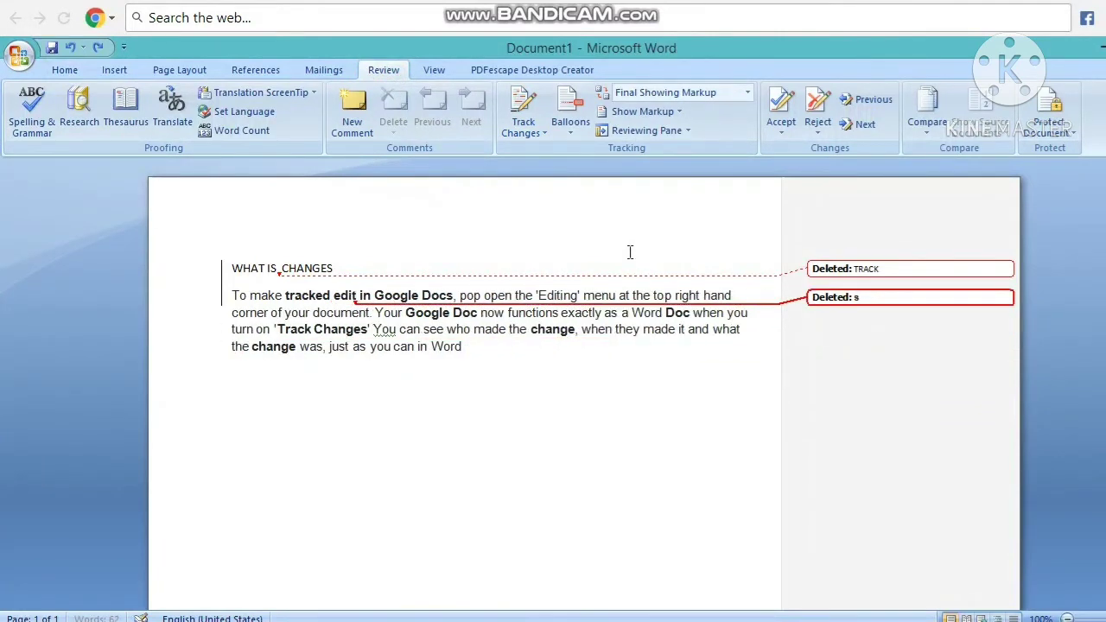
pyautogui.hotkey('ctrl', 'z')
pyautogui.hotkey('ctrl', 'z')
pyautogui.hotkey('ctrl', 'z')
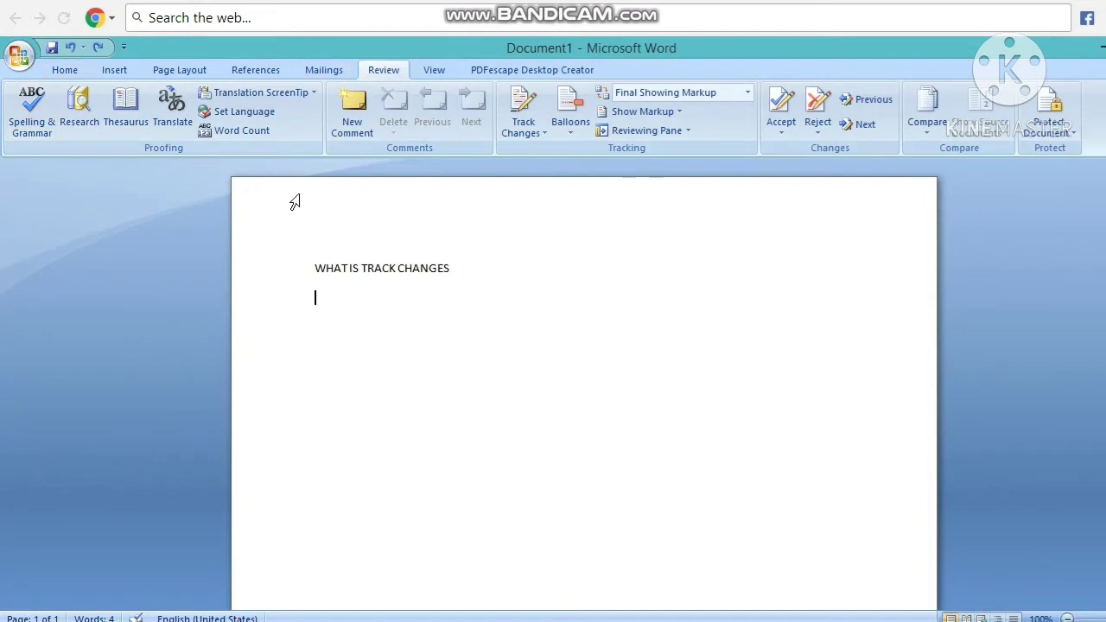
# Paste the Google Docs paragraph under the heading without markup and start saving the document.
pyautogui.rightClick(356, 309)
pyautogui.click(388, 355)
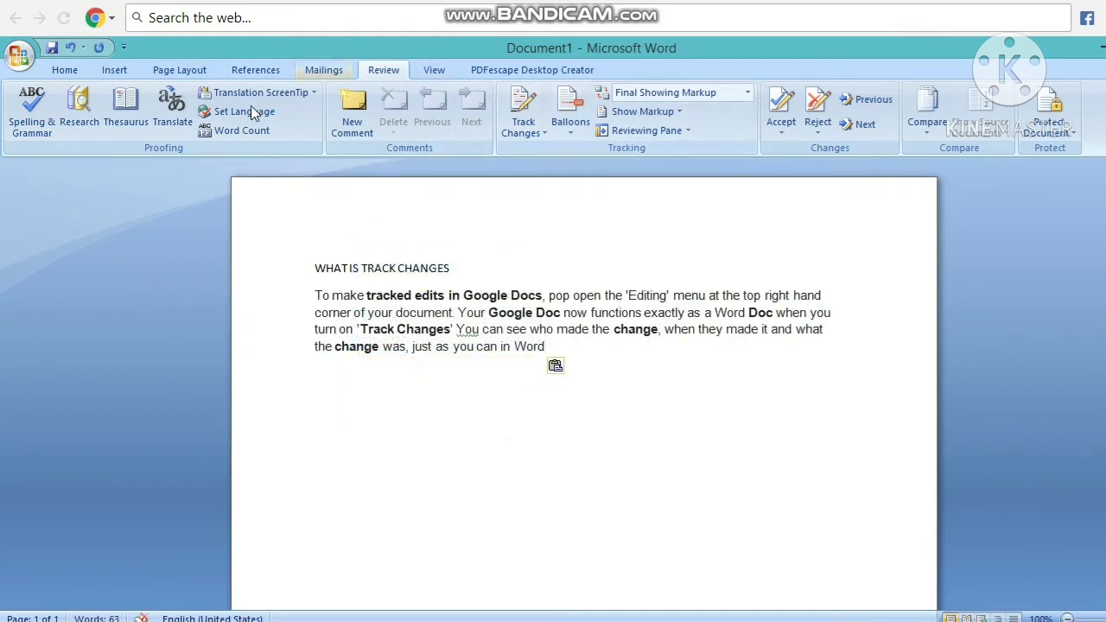
pyautogui.click(115, 73)
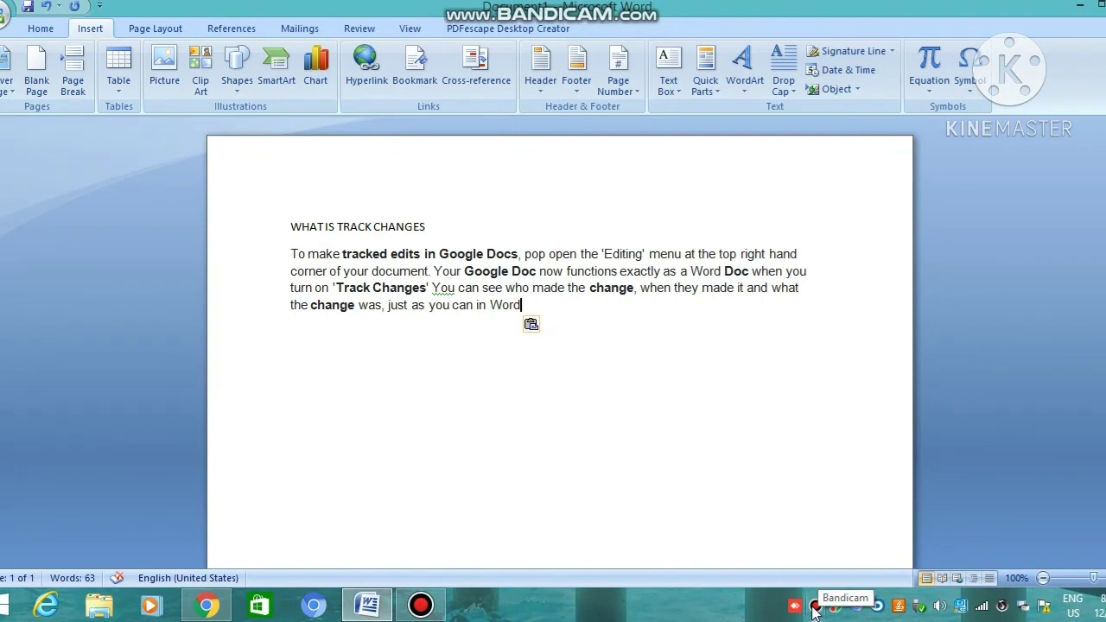
pyautogui.hotkey('ctrl', 's')
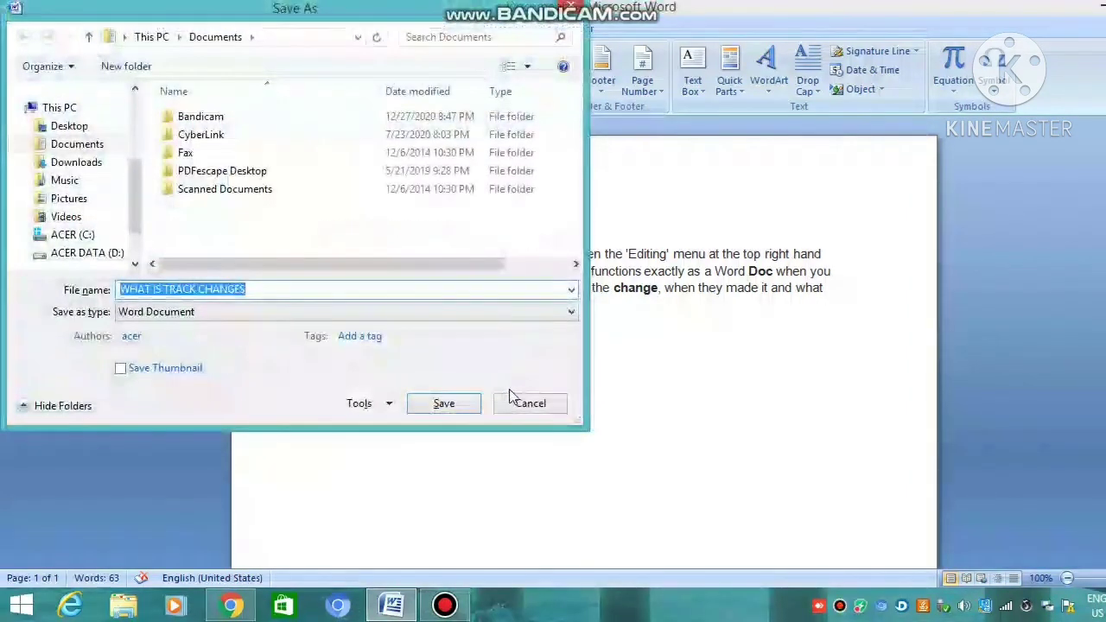
# Cancel the save, then try Narrow, Normal and Moderate margin presets.
pyautogui.click(517, 402)
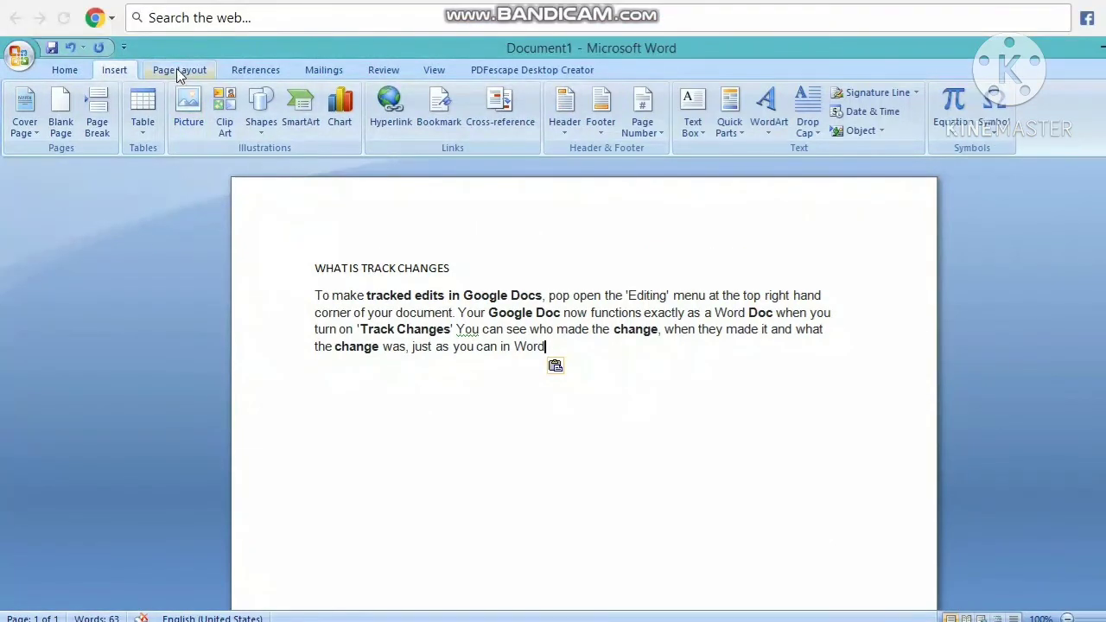
pyautogui.click(179, 71)
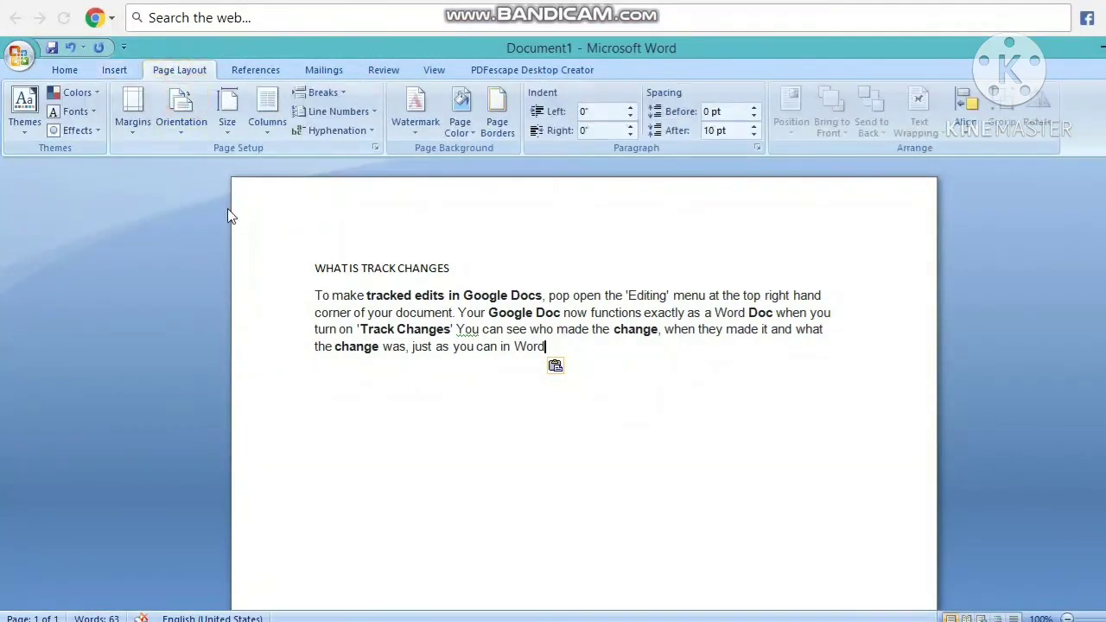
pyautogui.click(134, 125)
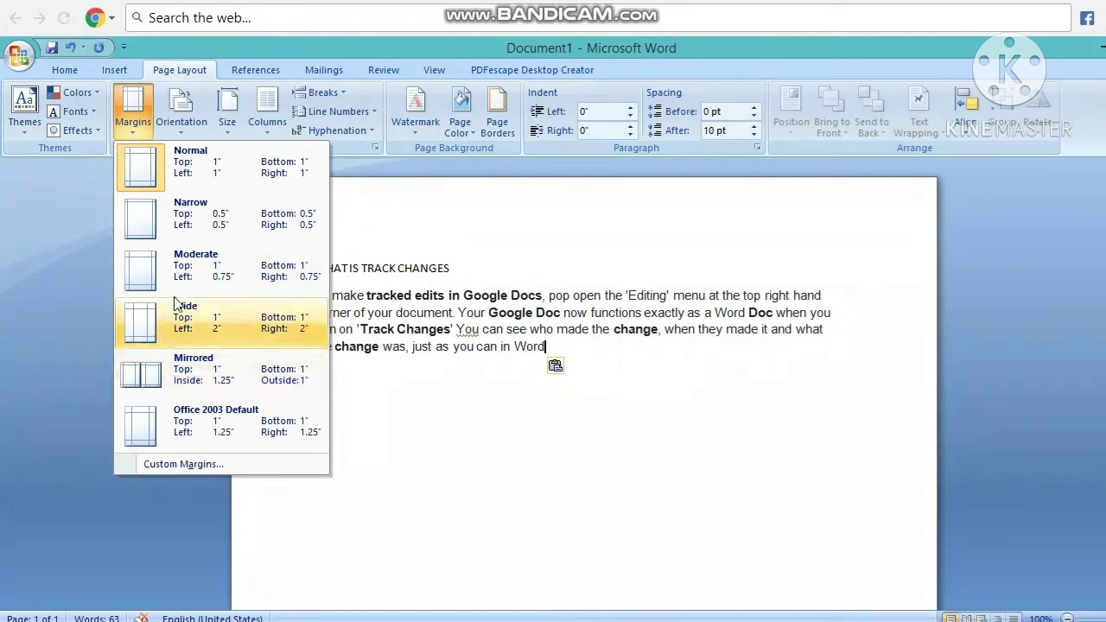
pyautogui.click(158, 204)
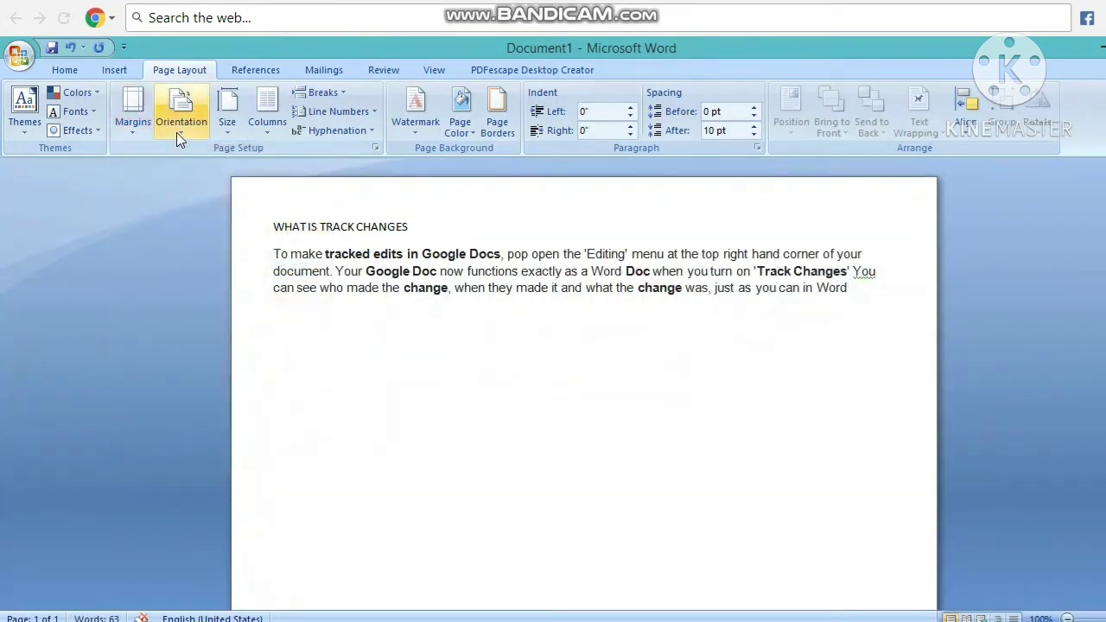
pyautogui.click(142, 123)
pyautogui.click(141, 177)
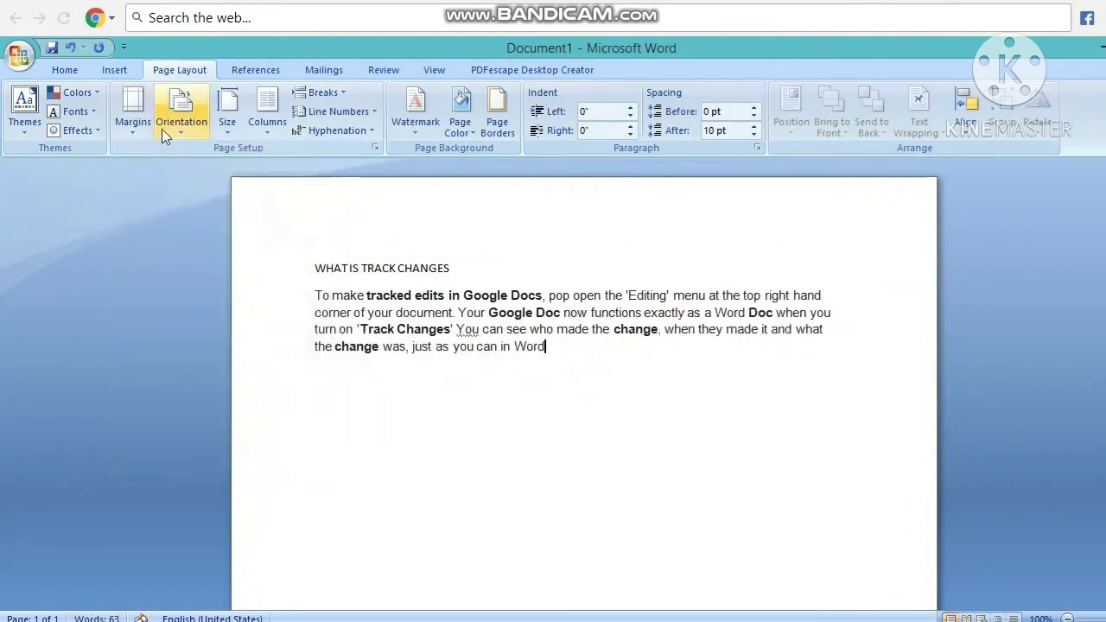
pyautogui.click(134, 117)
pyautogui.click(156, 265)
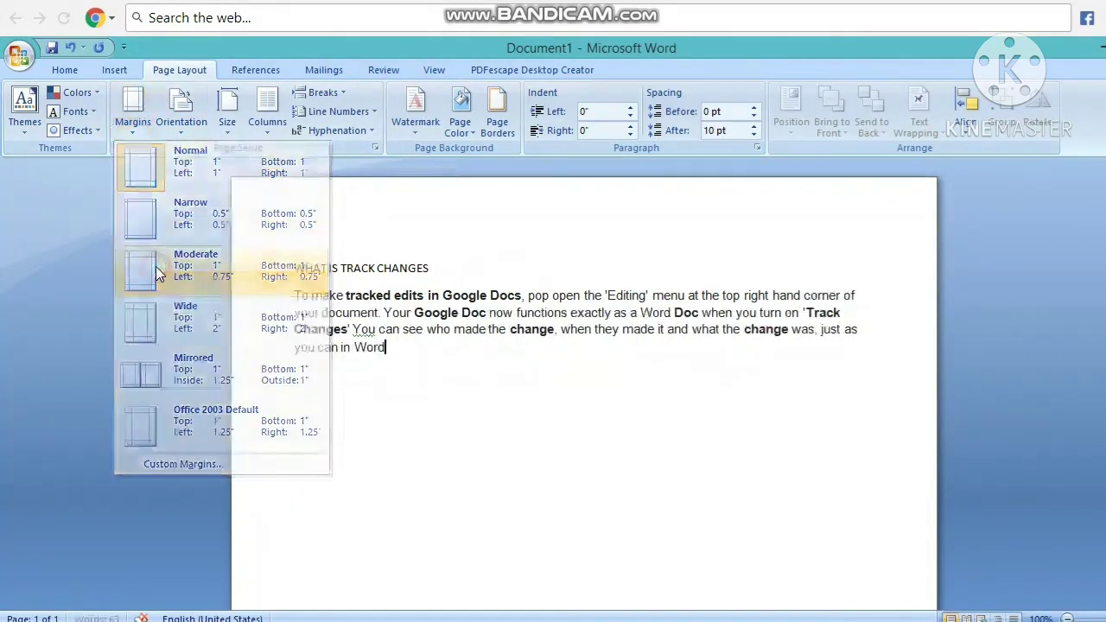
# Try Wide, Mirrored and Office 2003 Default margins, settle on Normal 1-inch, keeping portrait orientation.
pyautogui.click(136, 126)
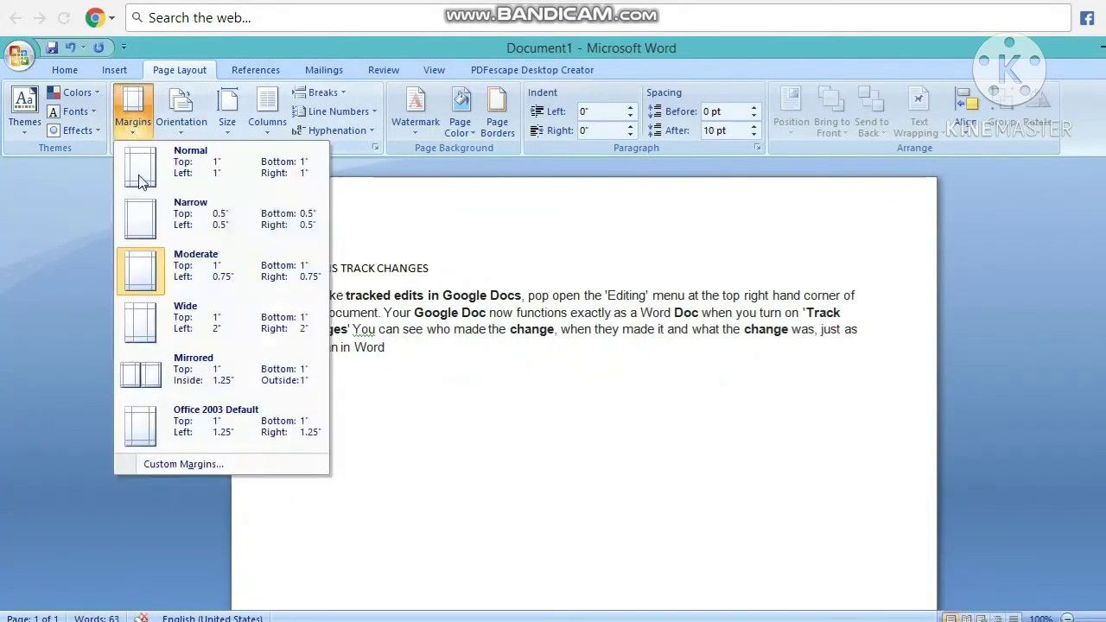
pyautogui.click(166, 330)
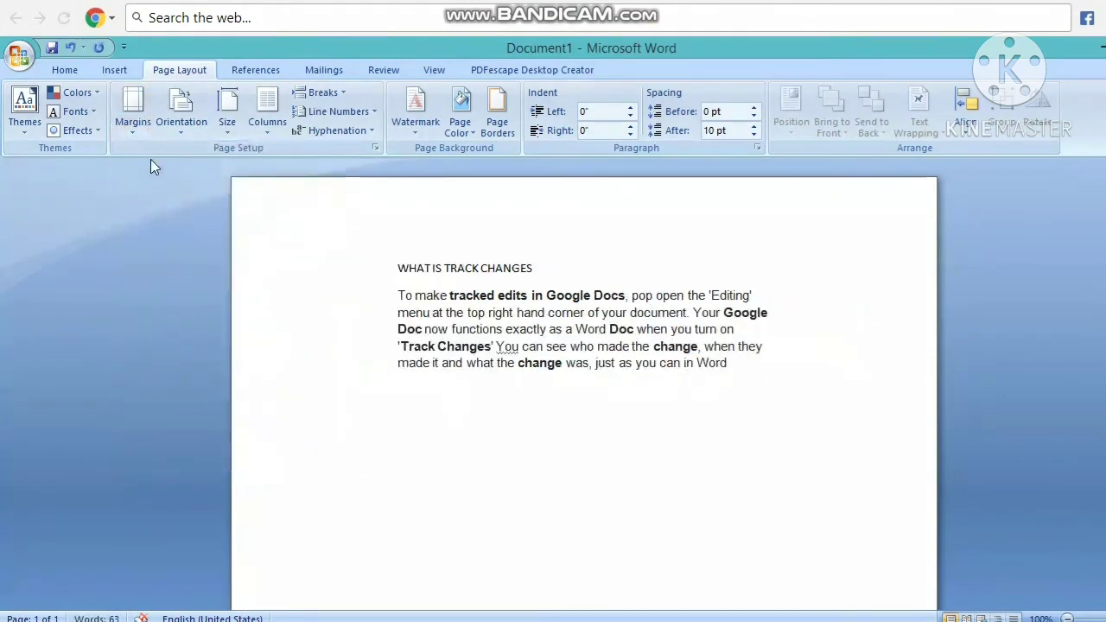
pyautogui.click(131, 117)
pyautogui.click(169, 372)
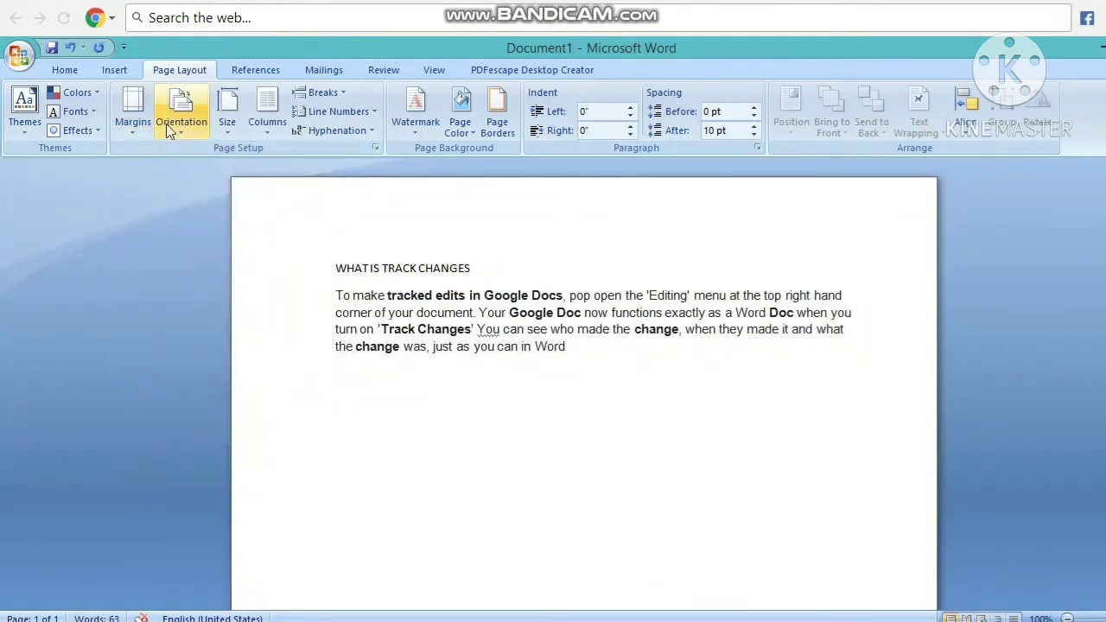
pyautogui.click(133, 120)
pyautogui.click(155, 422)
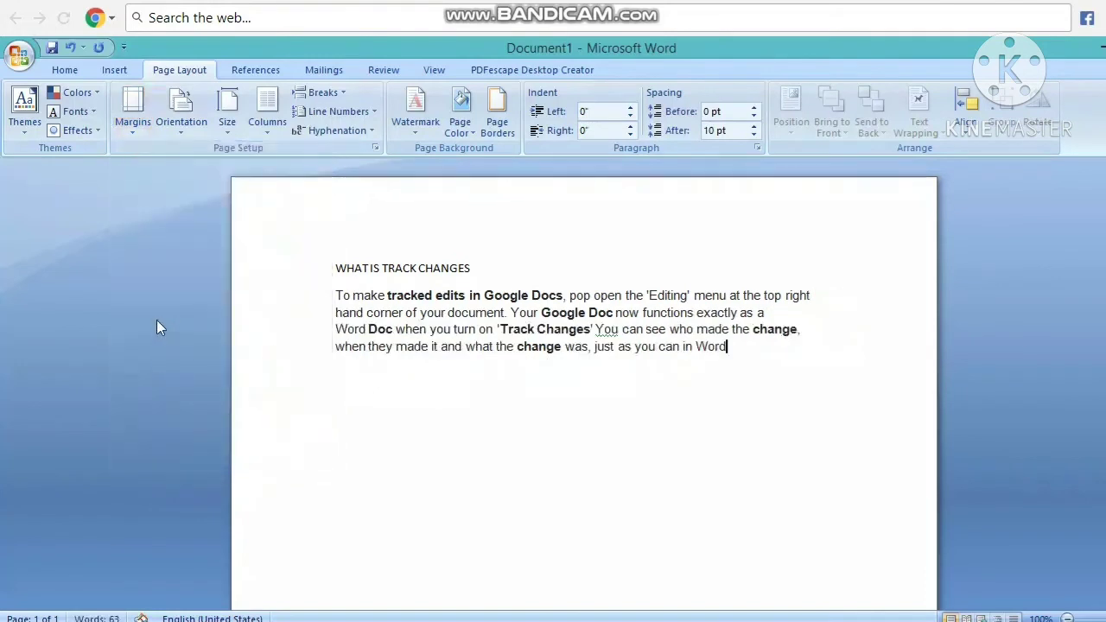
pyautogui.click(142, 125)
pyautogui.click(156, 162)
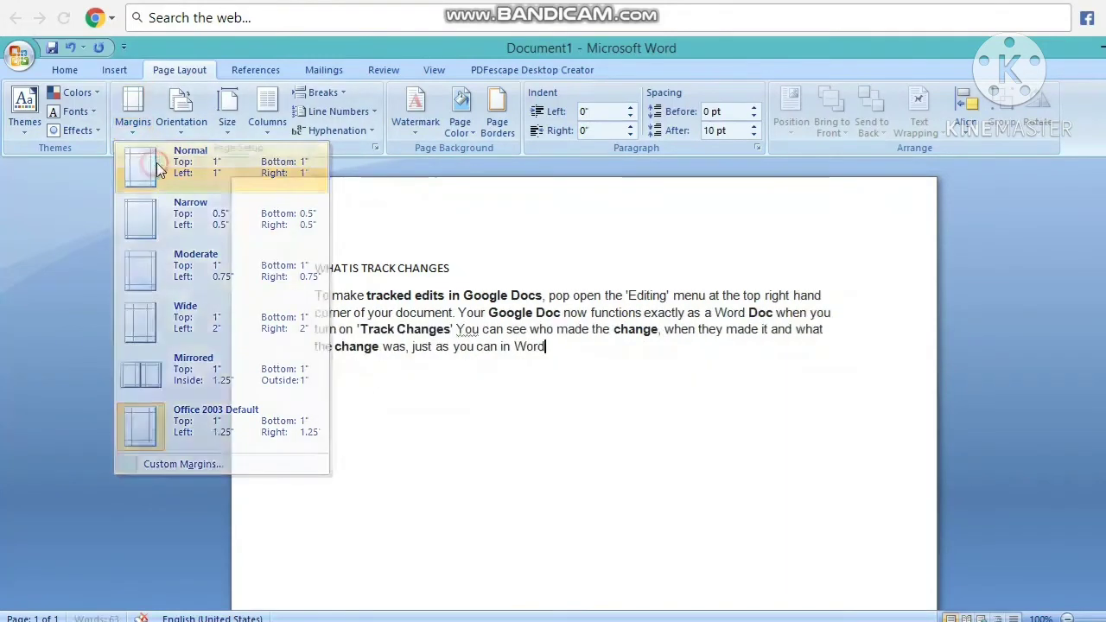
pyautogui.click(184, 124)
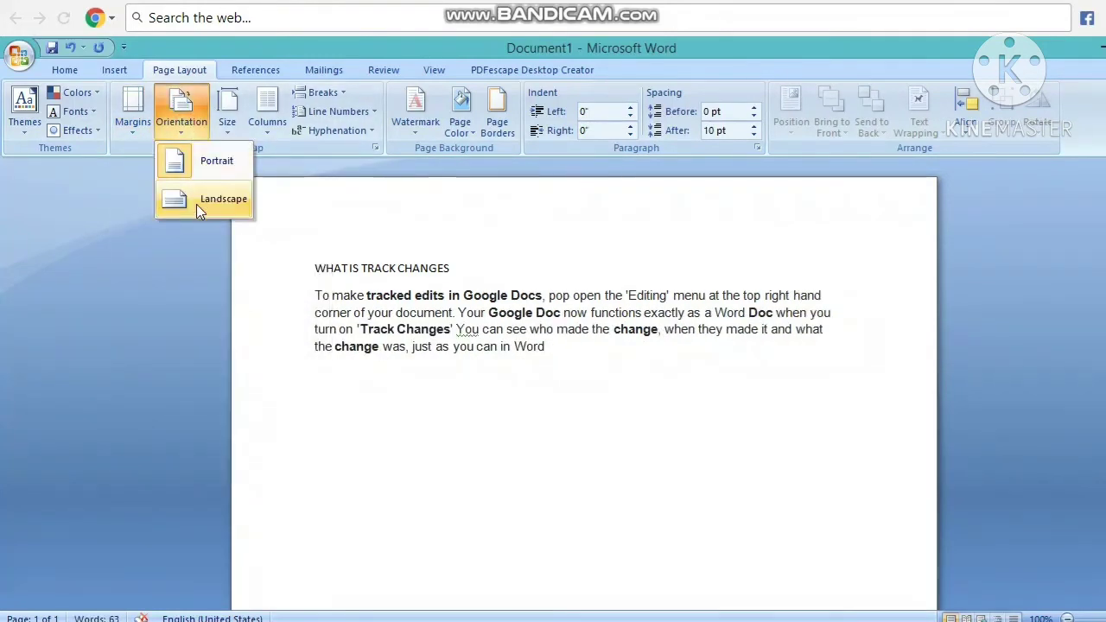
pyautogui.click(336, 171)
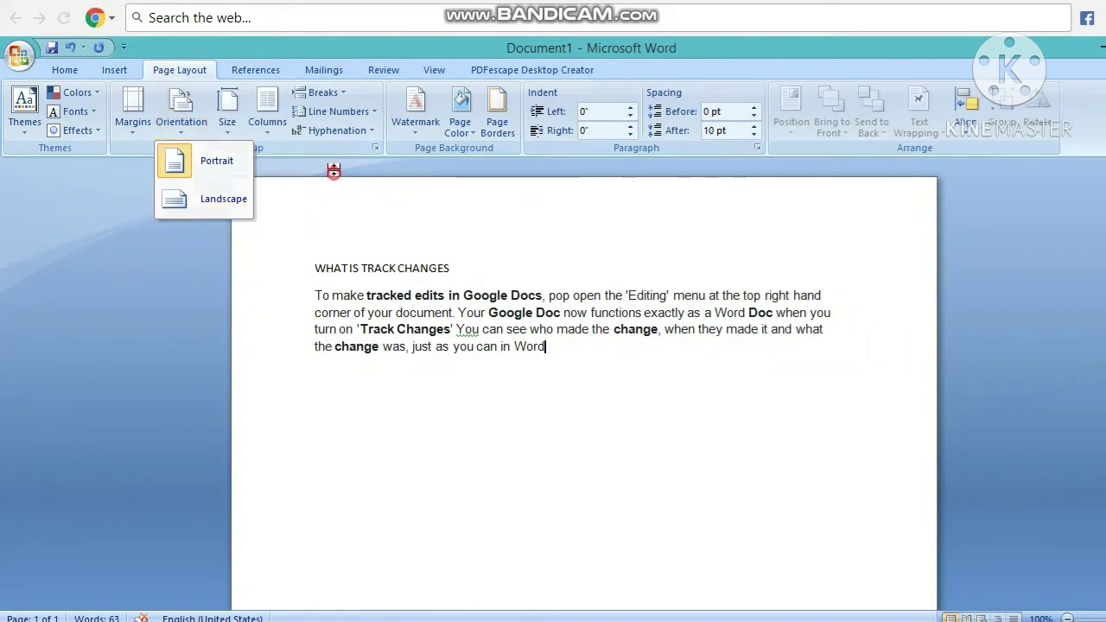
# Set the paper size to A4 and try Two columns before returning to One.
pyautogui.click(234, 124)
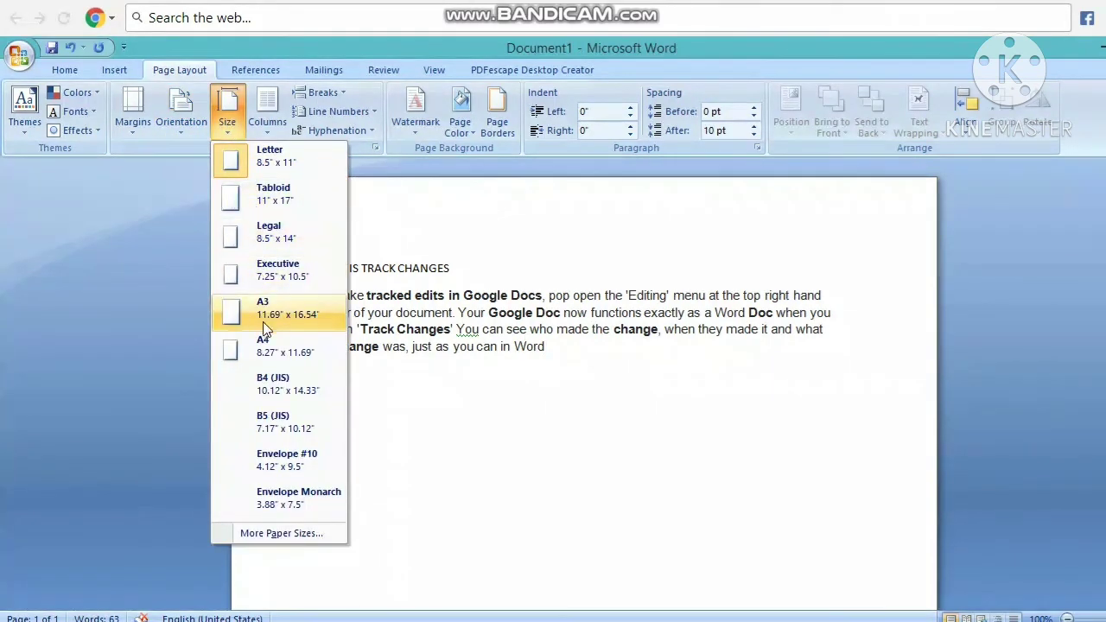
pyautogui.click(241, 351)
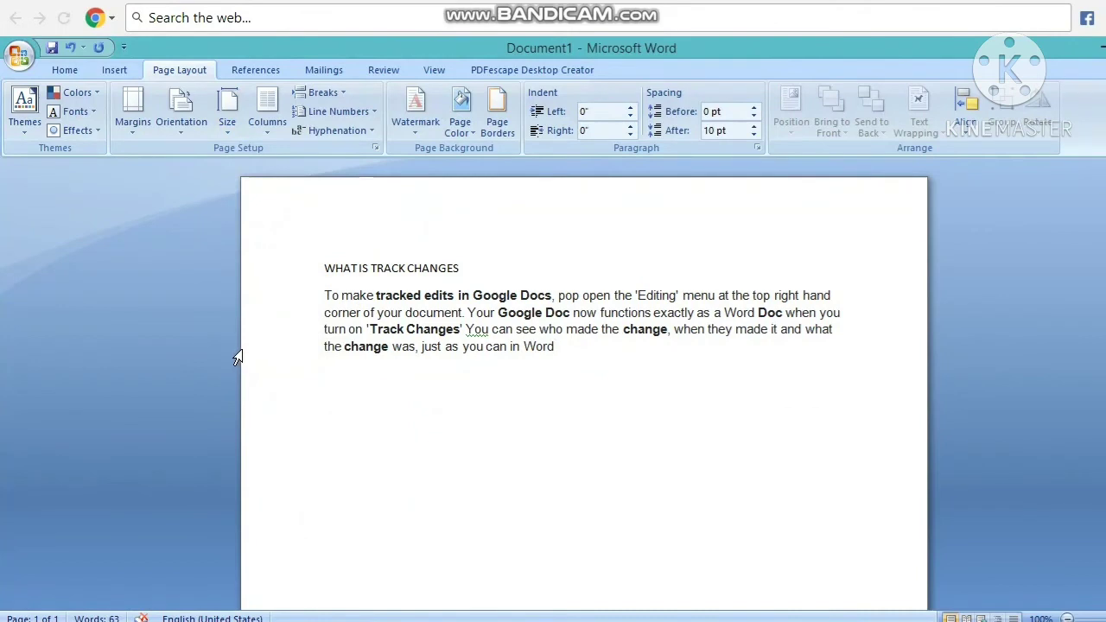
pyautogui.click(273, 119)
pyautogui.click(273, 198)
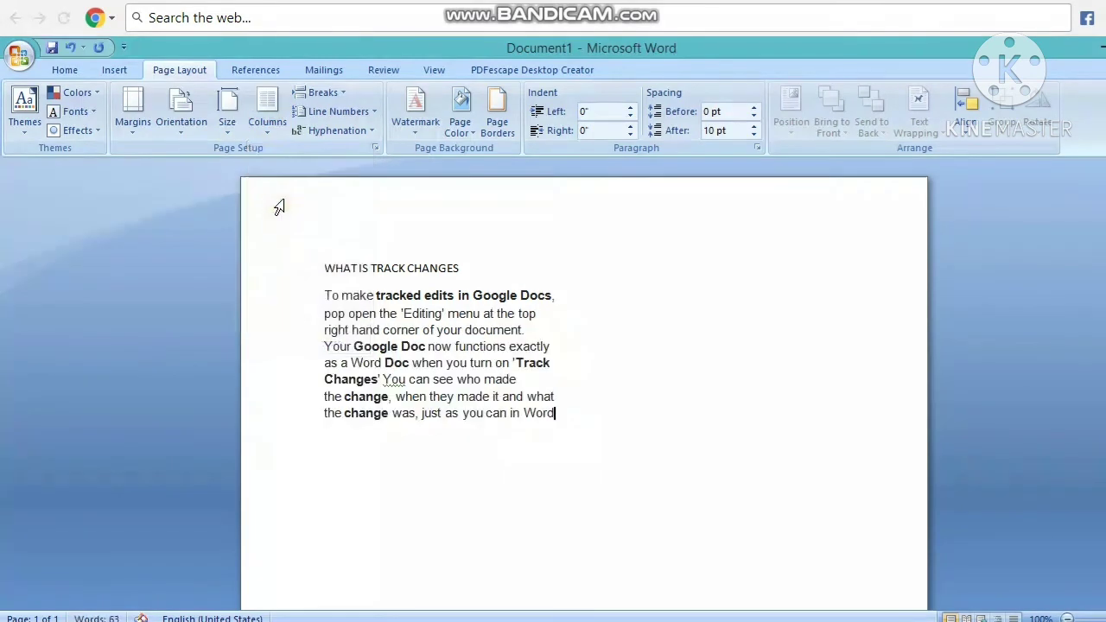
pyautogui.click(268, 120)
pyautogui.click(272, 158)
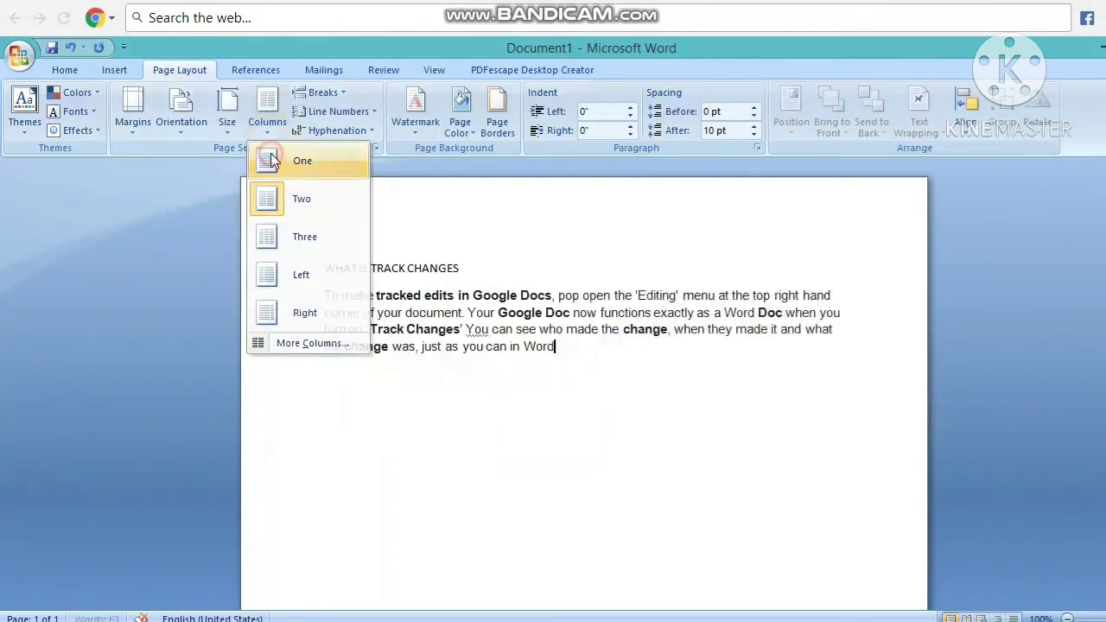
# Try Two, Three, Left and Right column layouts, finishing with a single column.
pyautogui.click(275, 122)
pyautogui.click(270, 198)
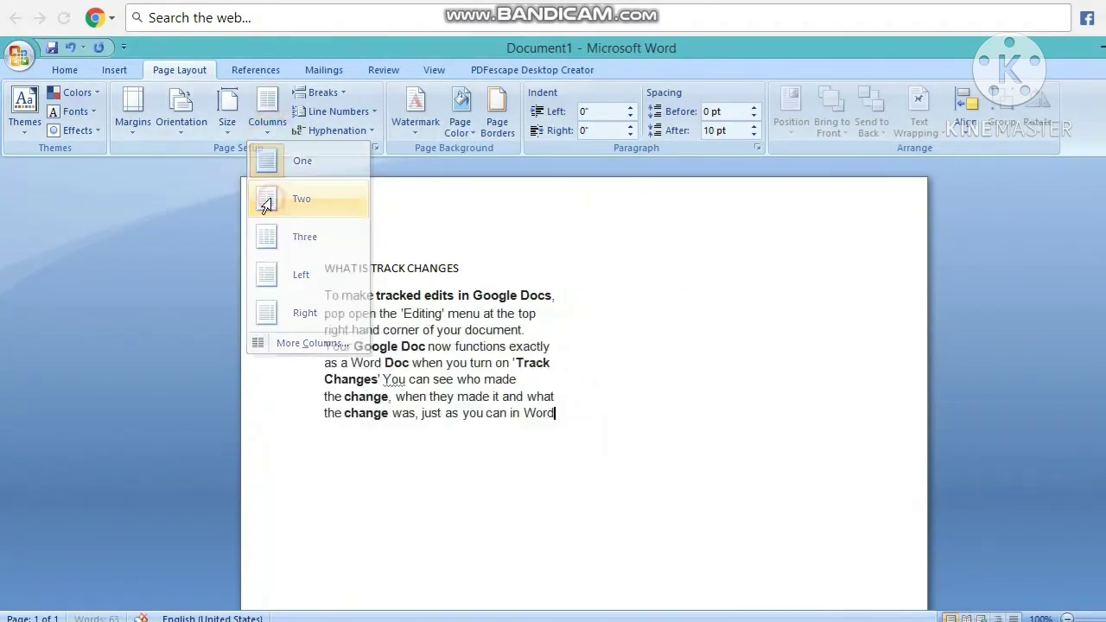
pyautogui.click(271, 134)
pyautogui.click(267, 236)
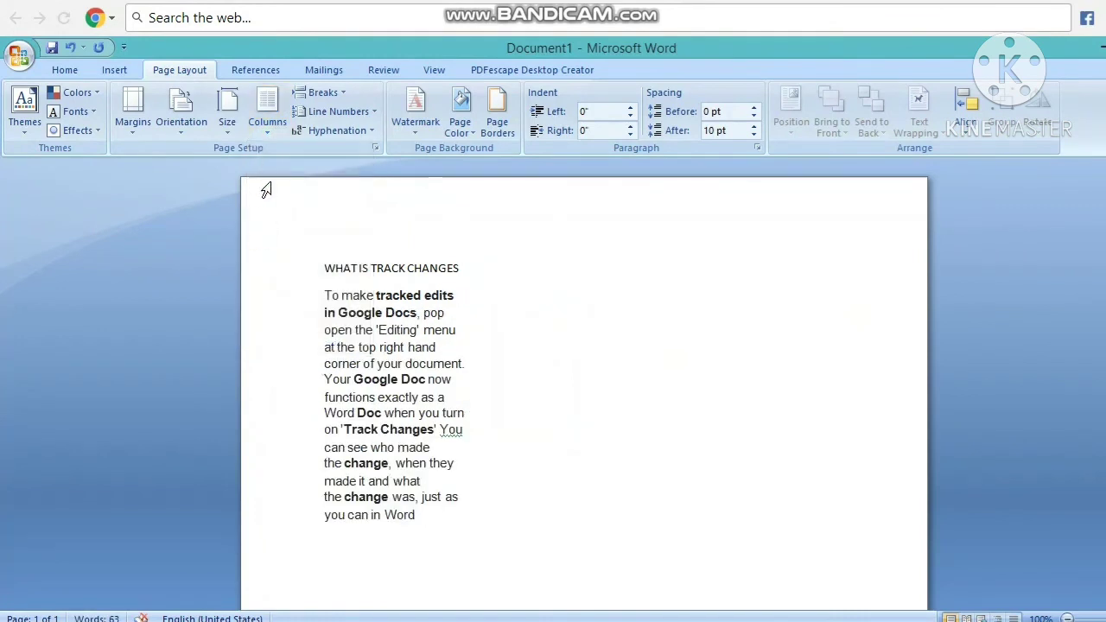
pyautogui.click(270, 134)
pyautogui.click(261, 276)
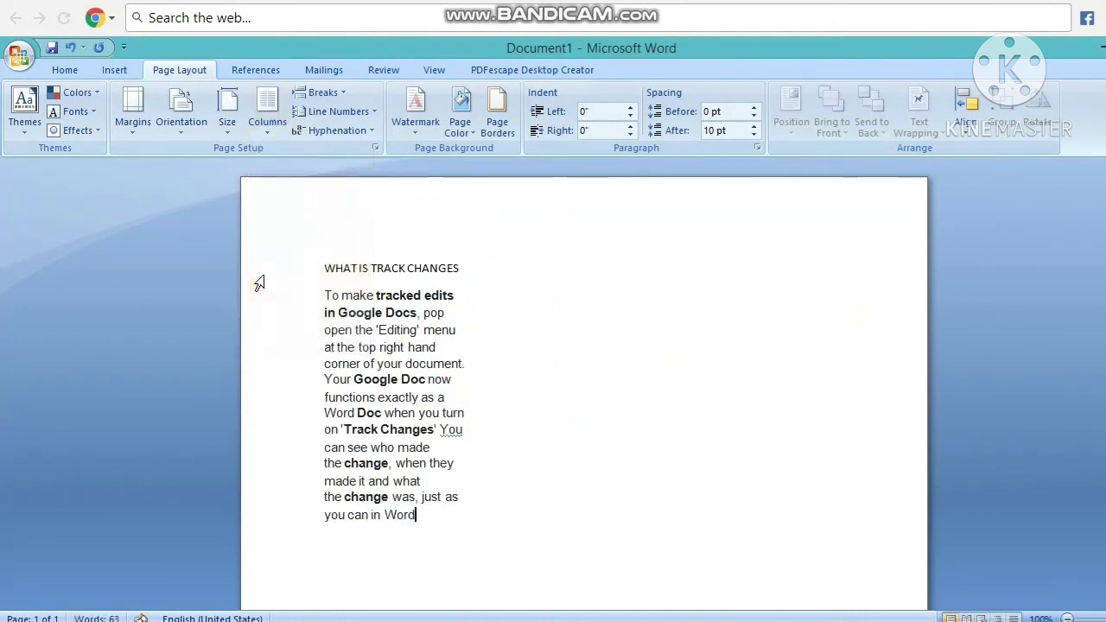
pyautogui.click(268, 128)
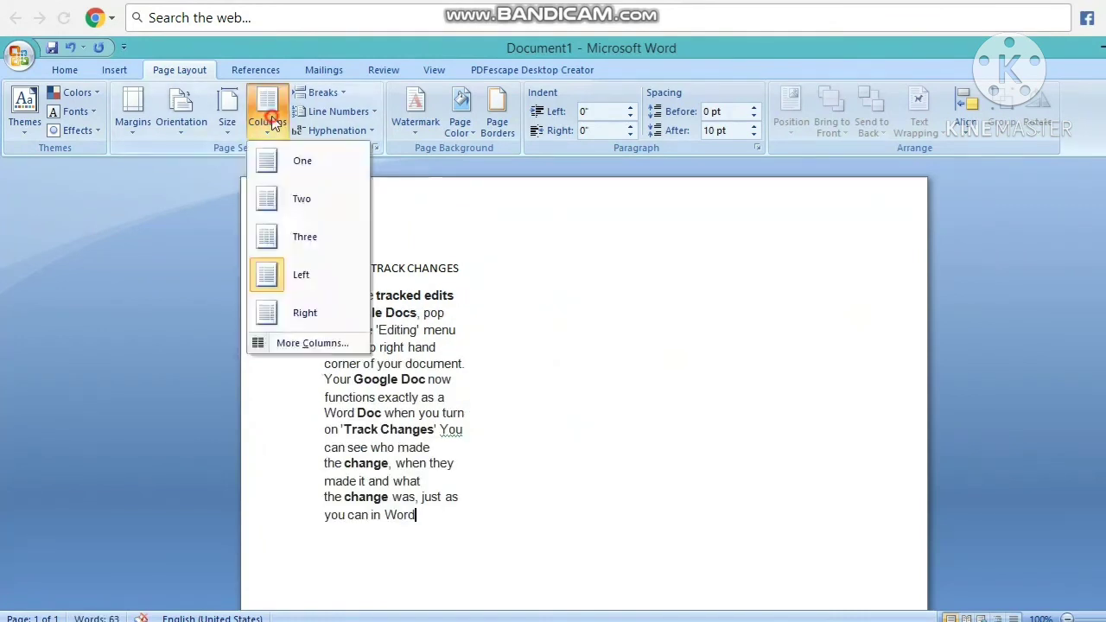
pyautogui.click(269, 313)
pyautogui.click(270, 125)
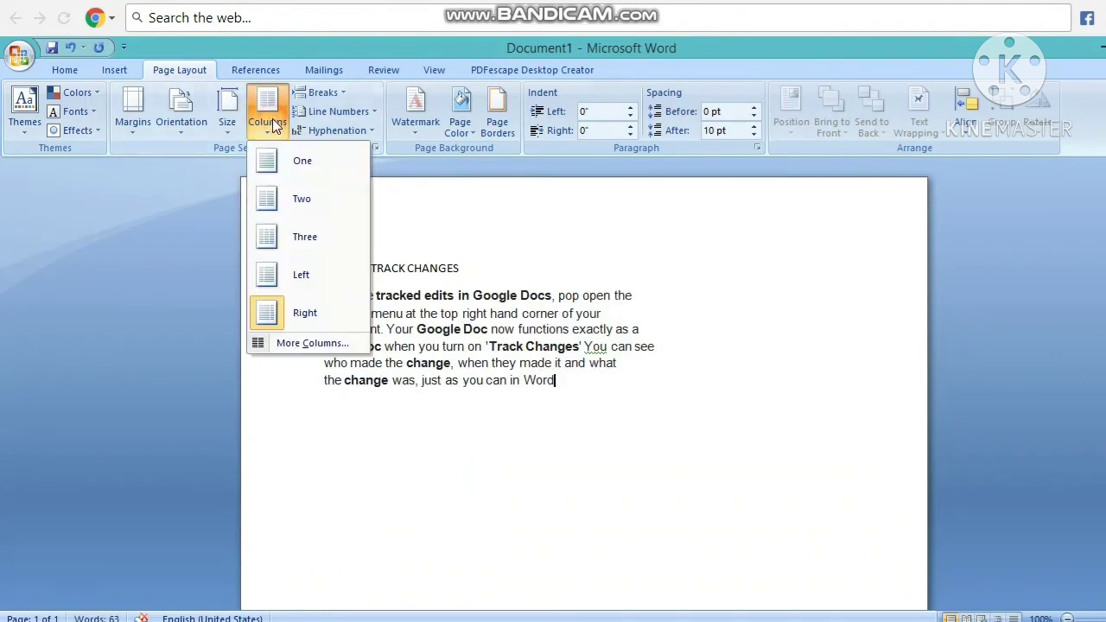
pyautogui.click(274, 164)
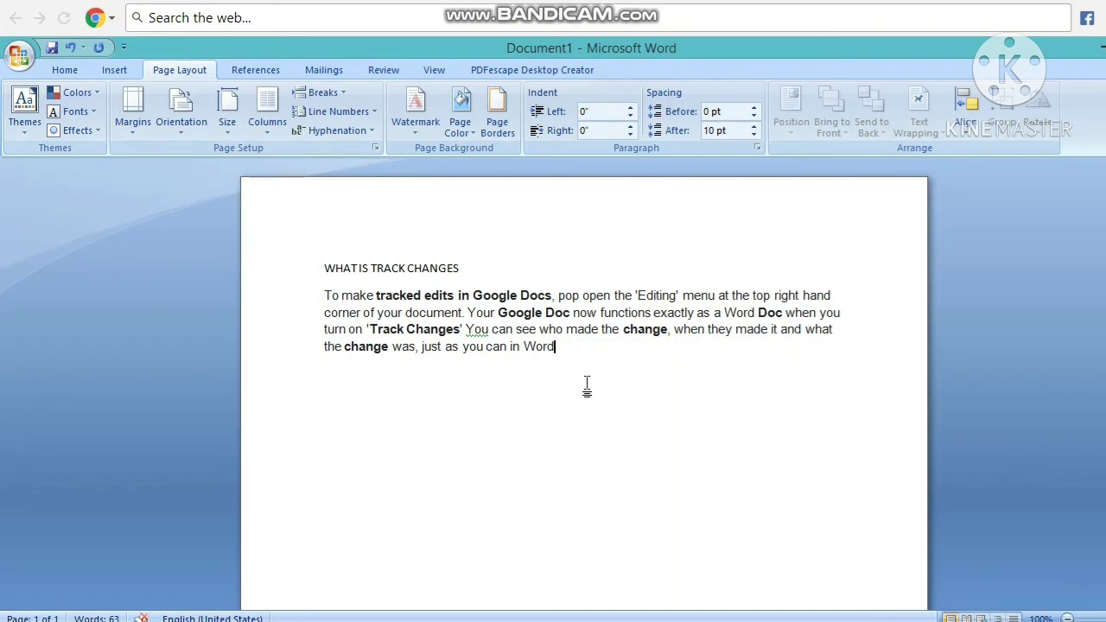
# Open the Print dialog for AnyDesk Printer and set Page range to Pages after trying Current page and All.
pyautogui.hotkey('ctrl', 'p')
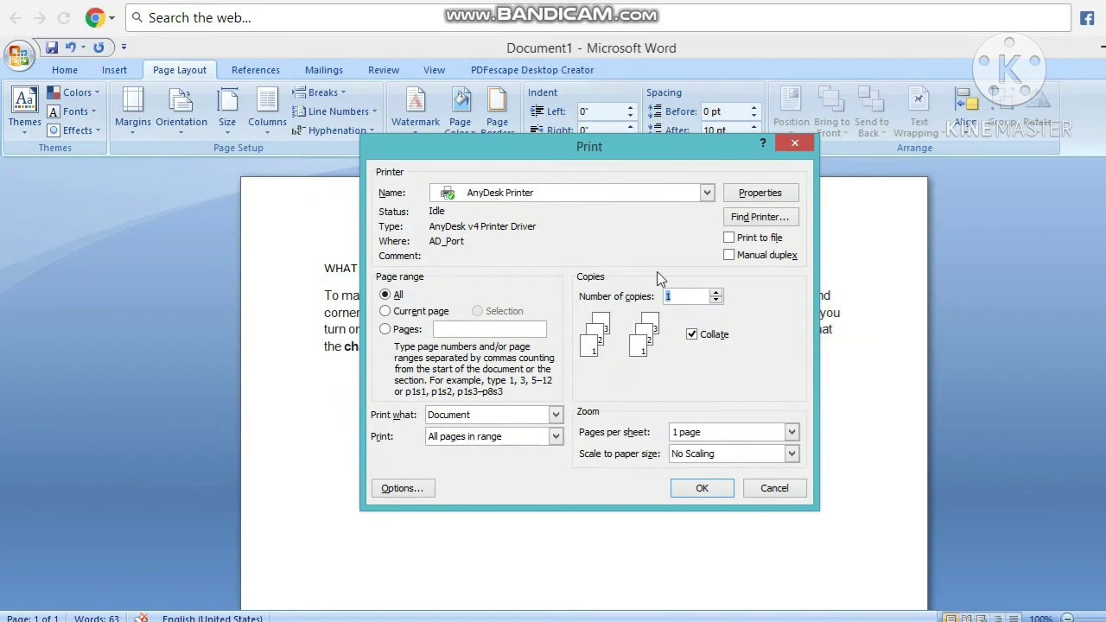
pyautogui.click(386, 312)
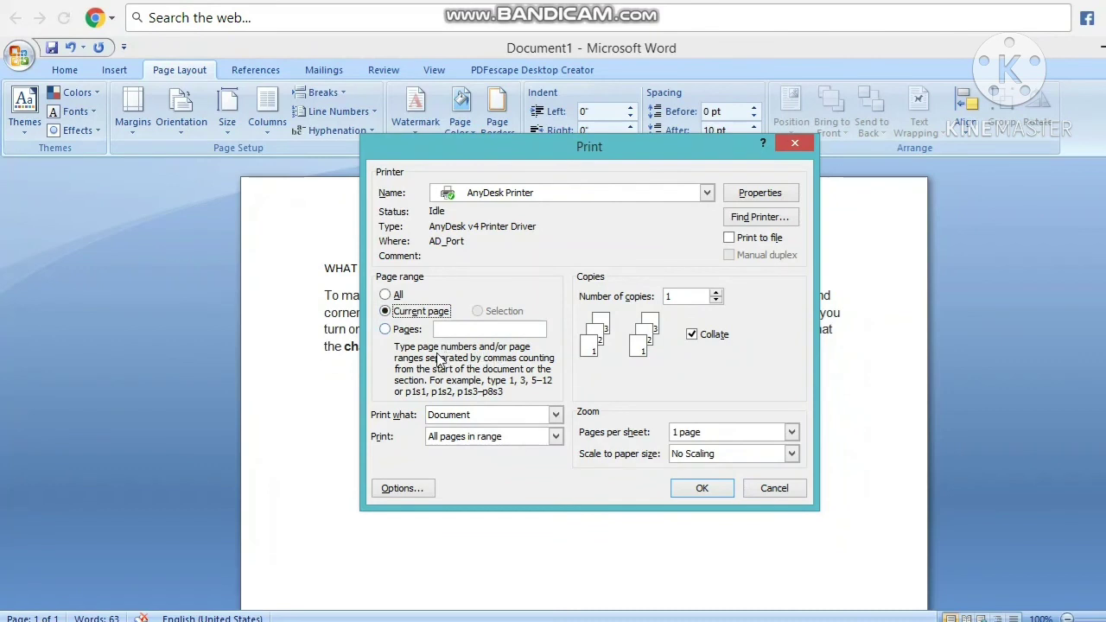
pyautogui.click(385, 330)
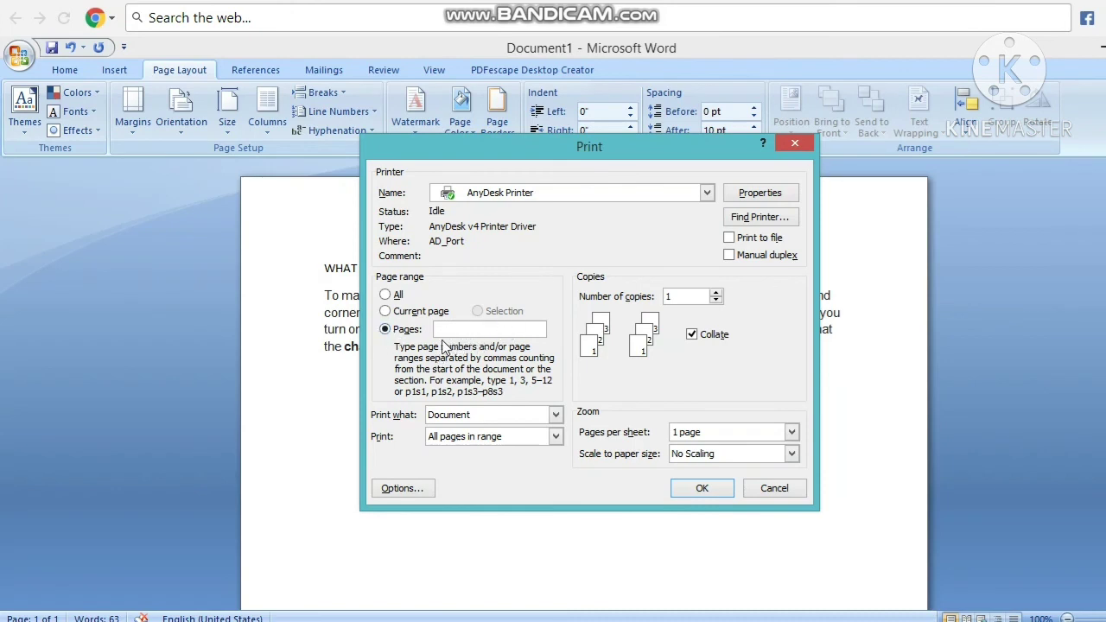
pyautogui.click(387, 296)
pyautogui.click(385, 330)
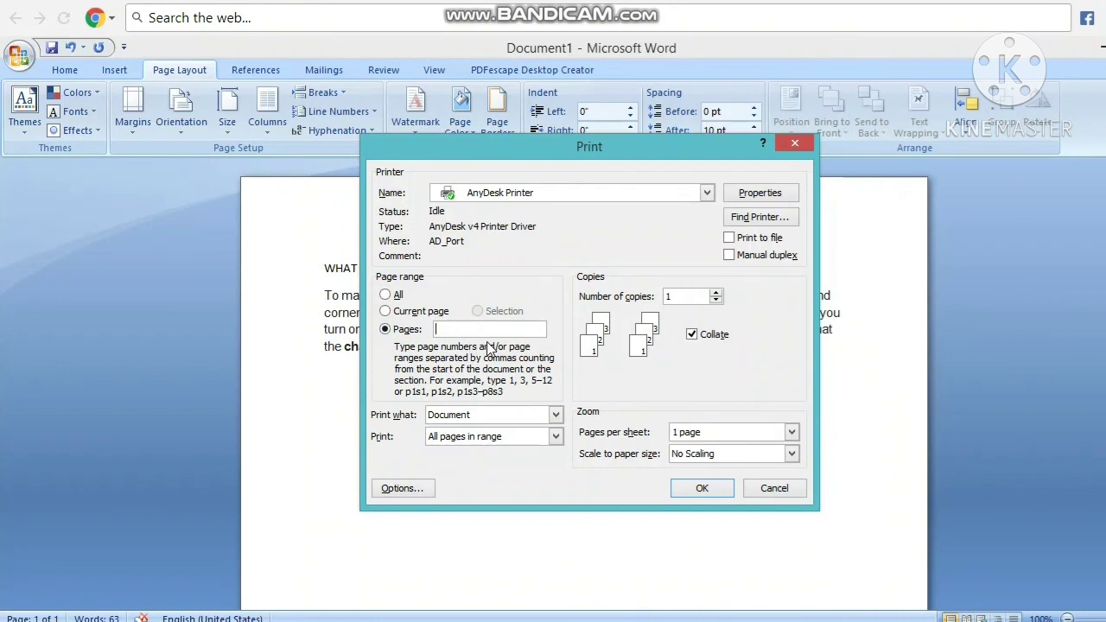